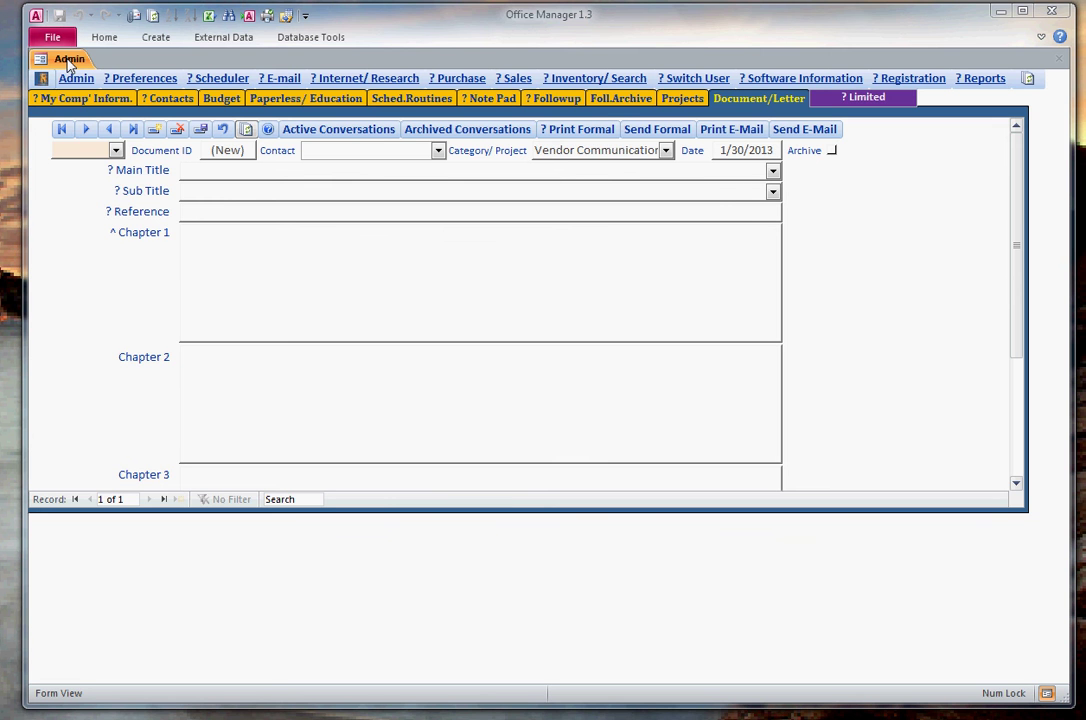
# Step: Review the existing test contact's name, phone and fax details in the Contacts record
pyautogui.click(156, 99)
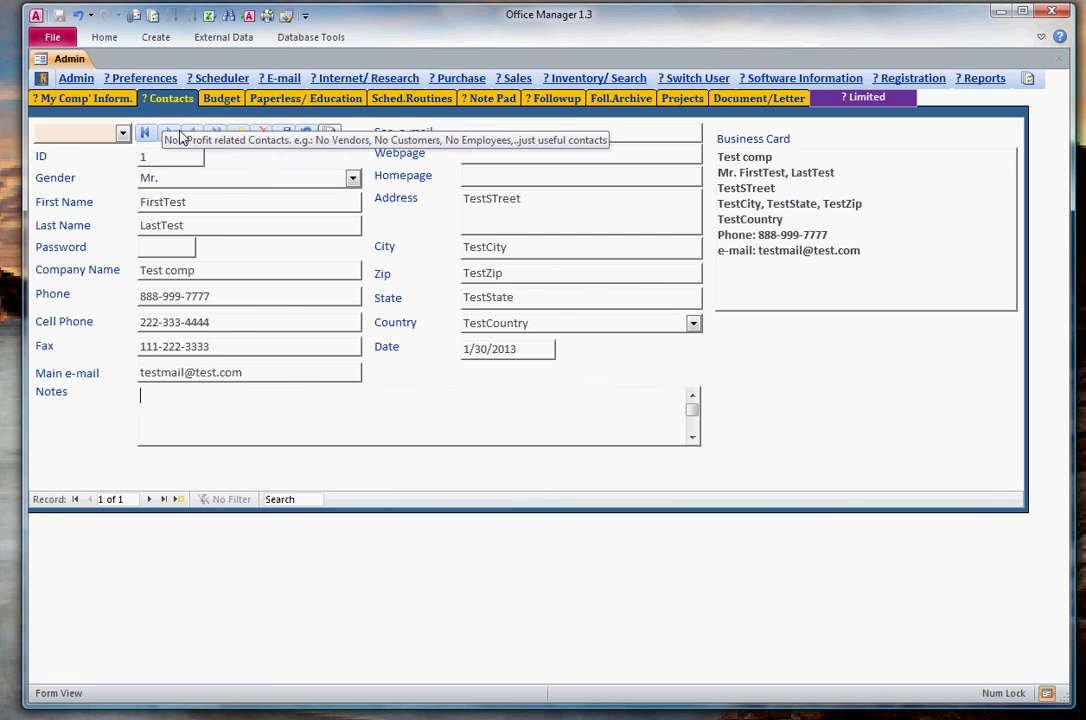
pyautogui.click(199, 201)
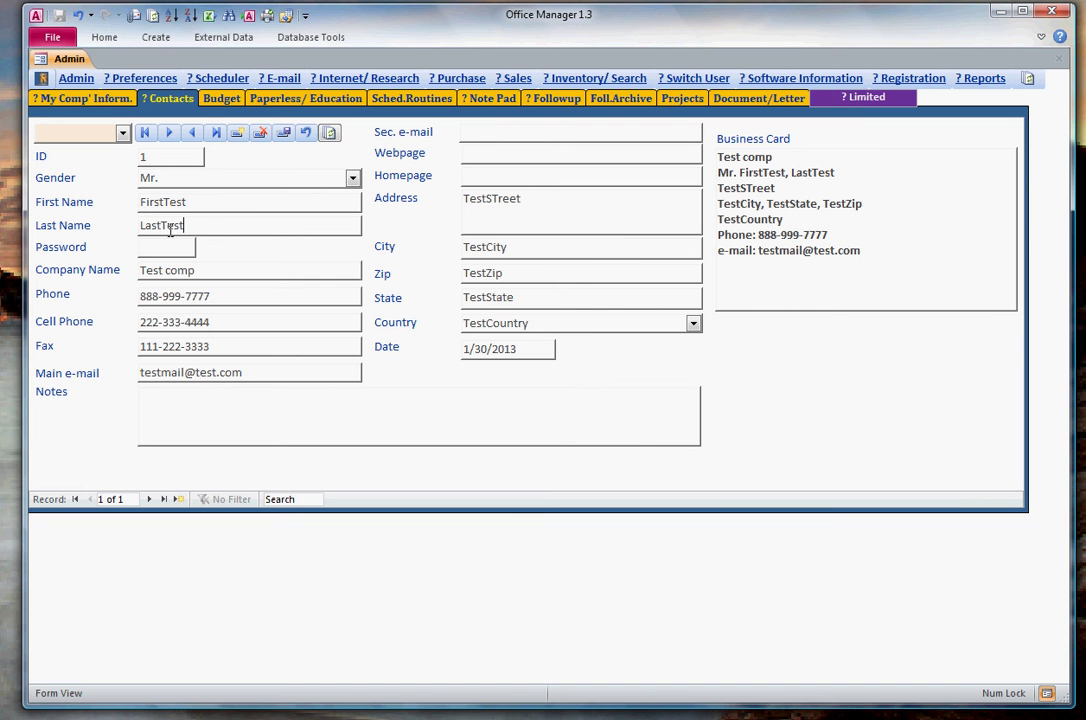
pyautogui.press('Tab')
pyautogui.click(203, 296)
pyautogui.click(186, 342)
# Step: Assign the Test comp contact to the new document record in Document/Letter
pyautogui.click(745, 100)
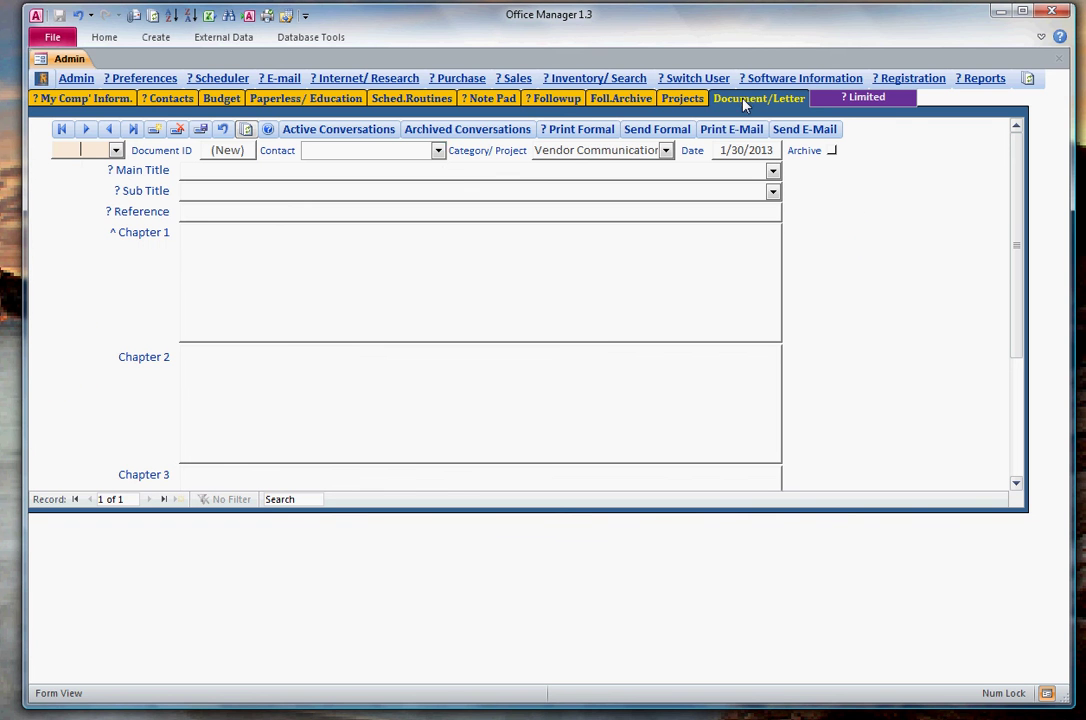
pyautogui.click(438, 151)
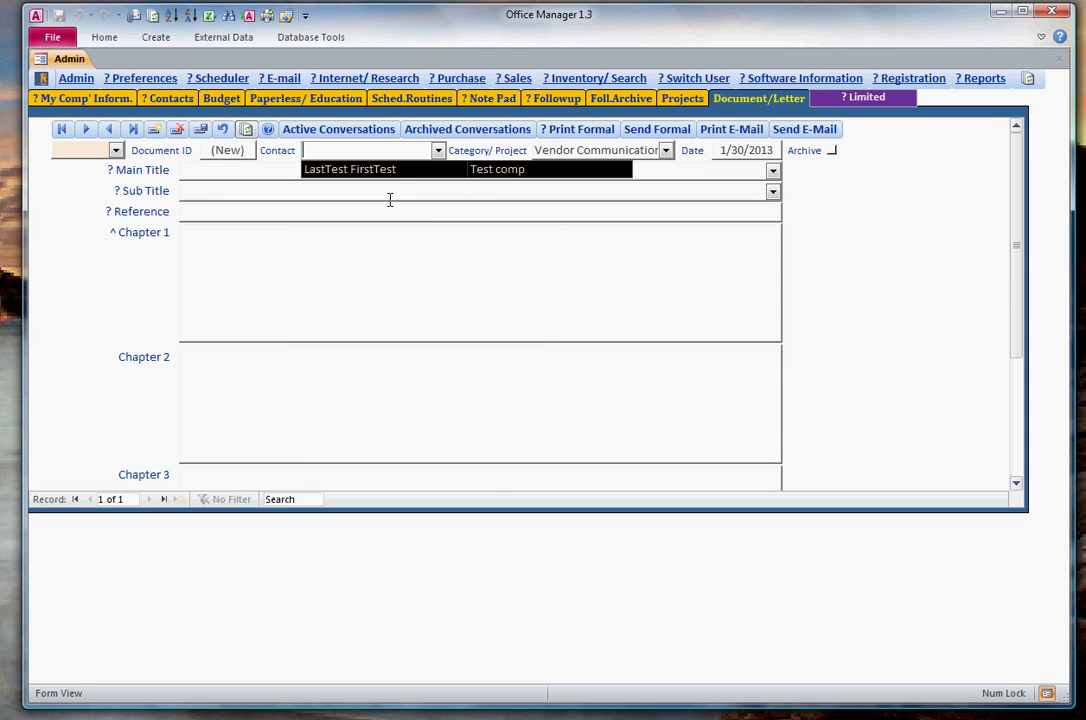
pyautogui.click(395, 169)
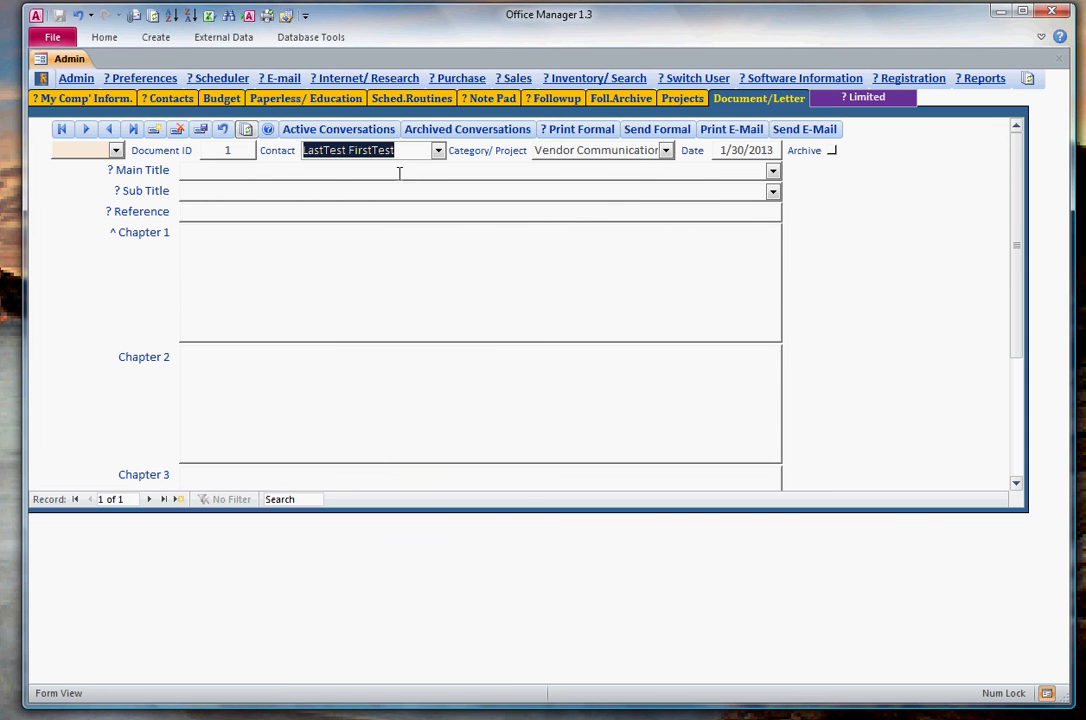
pyautogui.press('Tab')
# Step: Overwrite a Purchasing category choice with Memo and add Memo as a new entry in the project category list
pyautogui.click(664, 150)
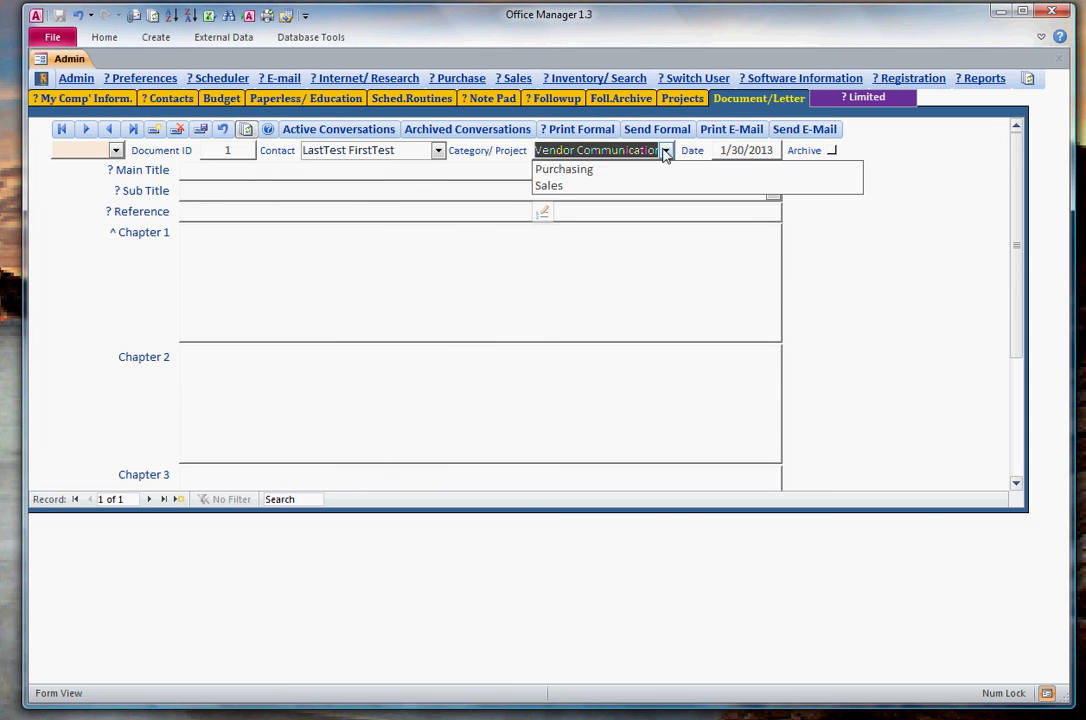
pyautogui.click(580, 170)
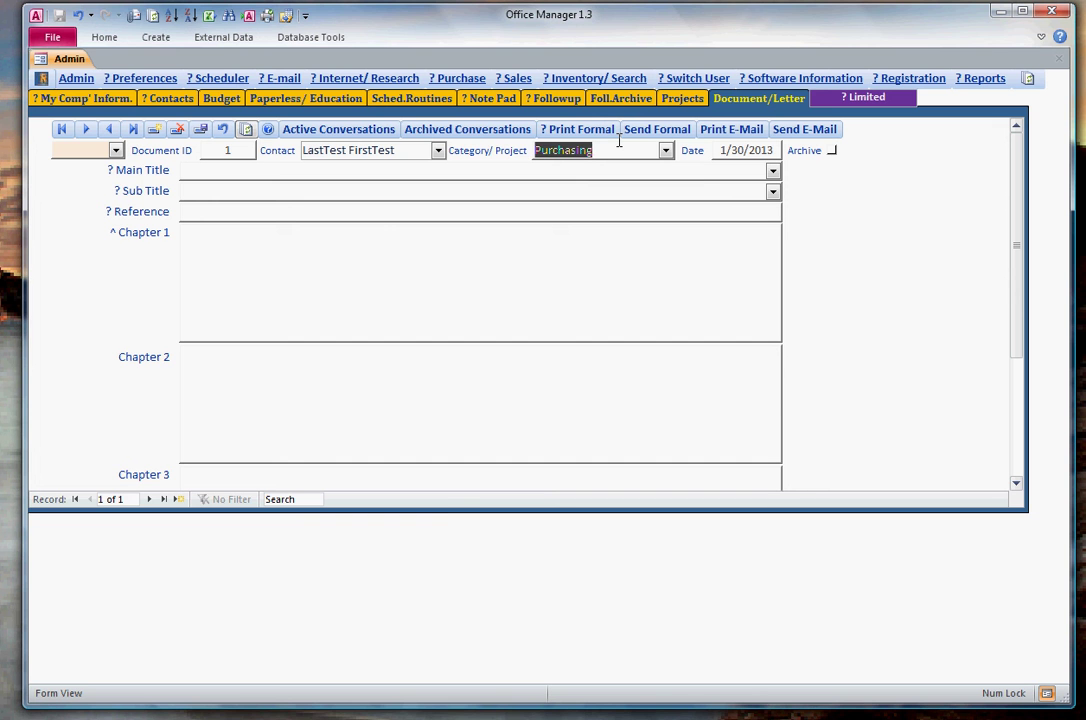
pyautogui.write('Memo')
pyautogui.press('Return')
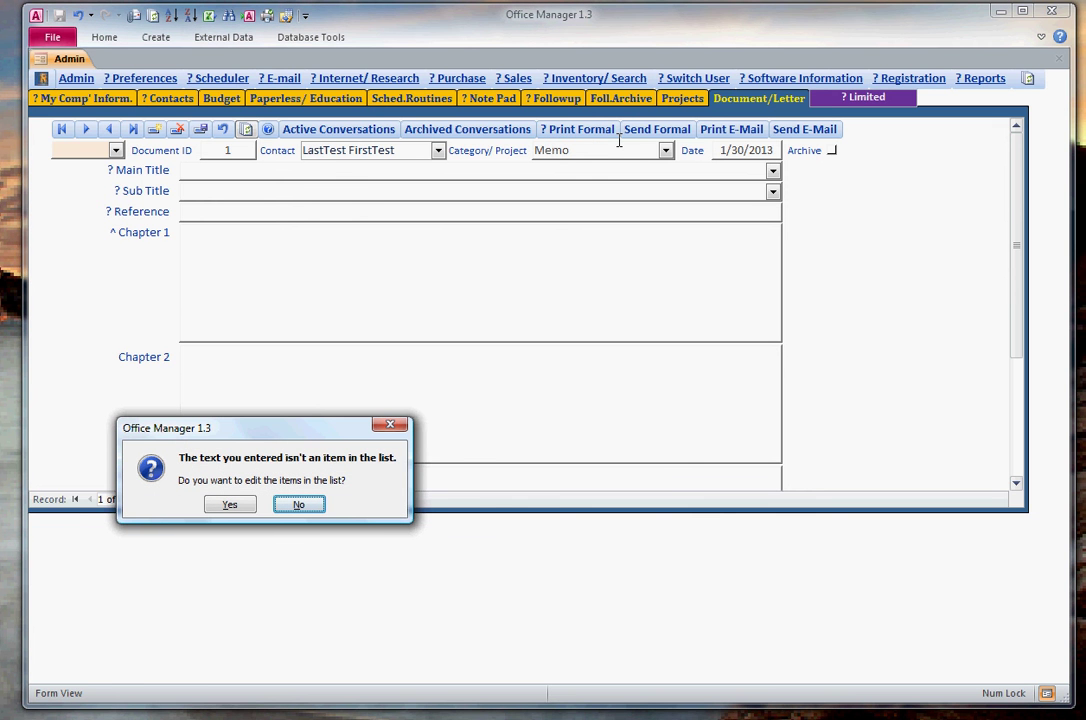
pyautogui.press('Left')
pyautogui.press('Return')
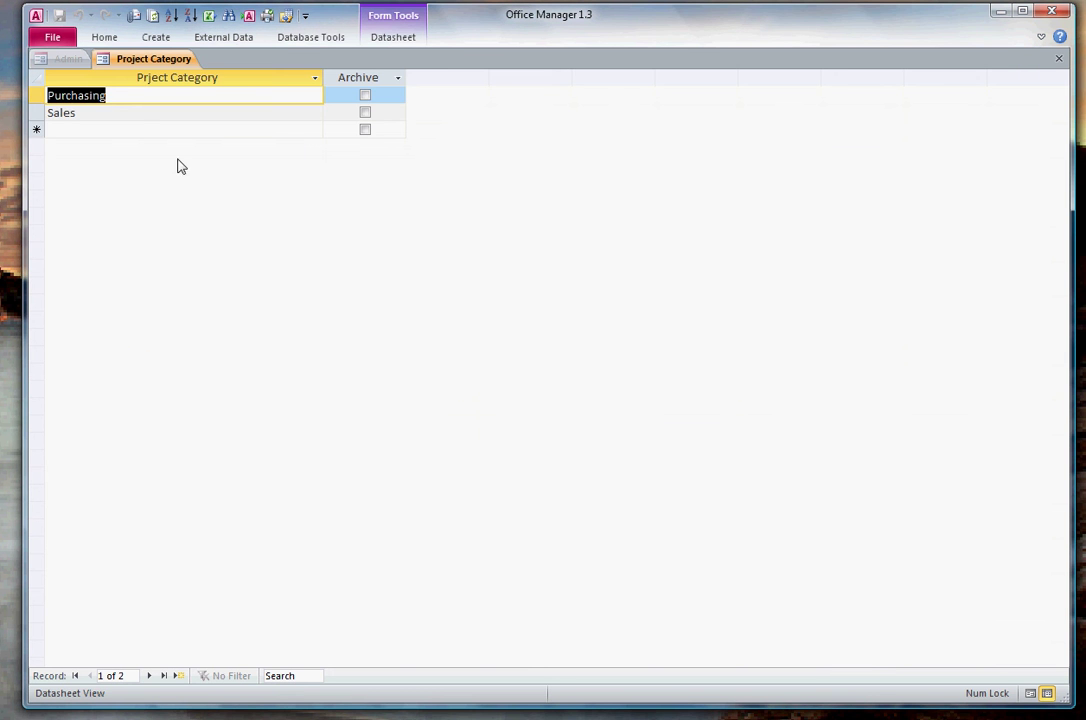
pyautogui.click(206, 130)
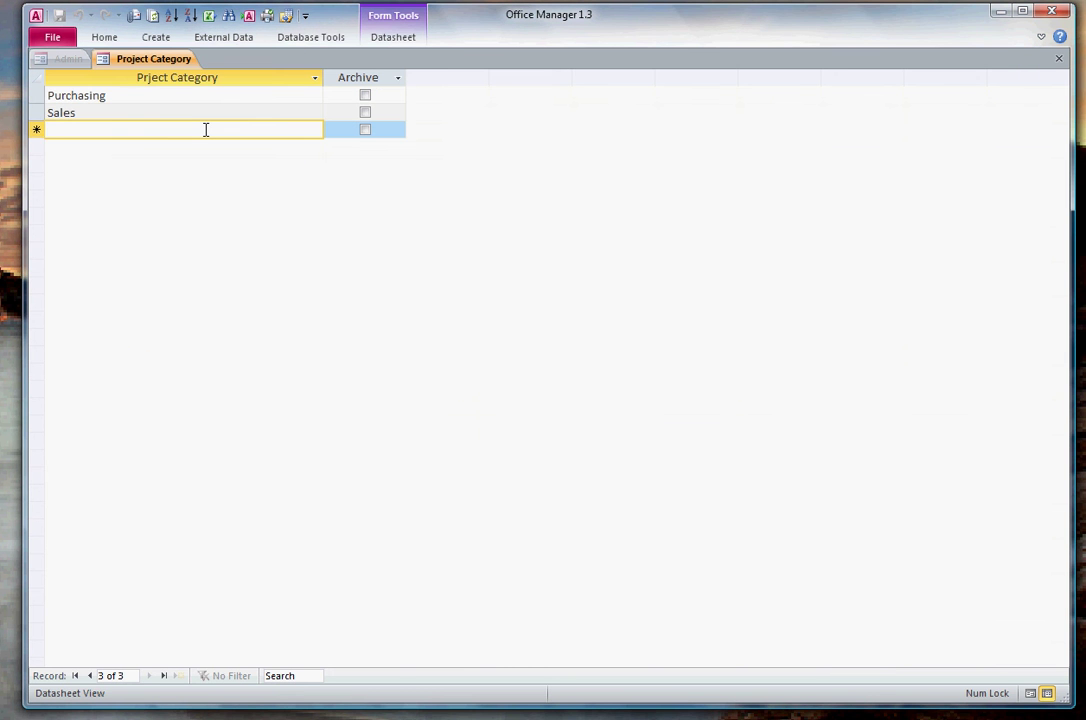
pyautogui.write('Memo')
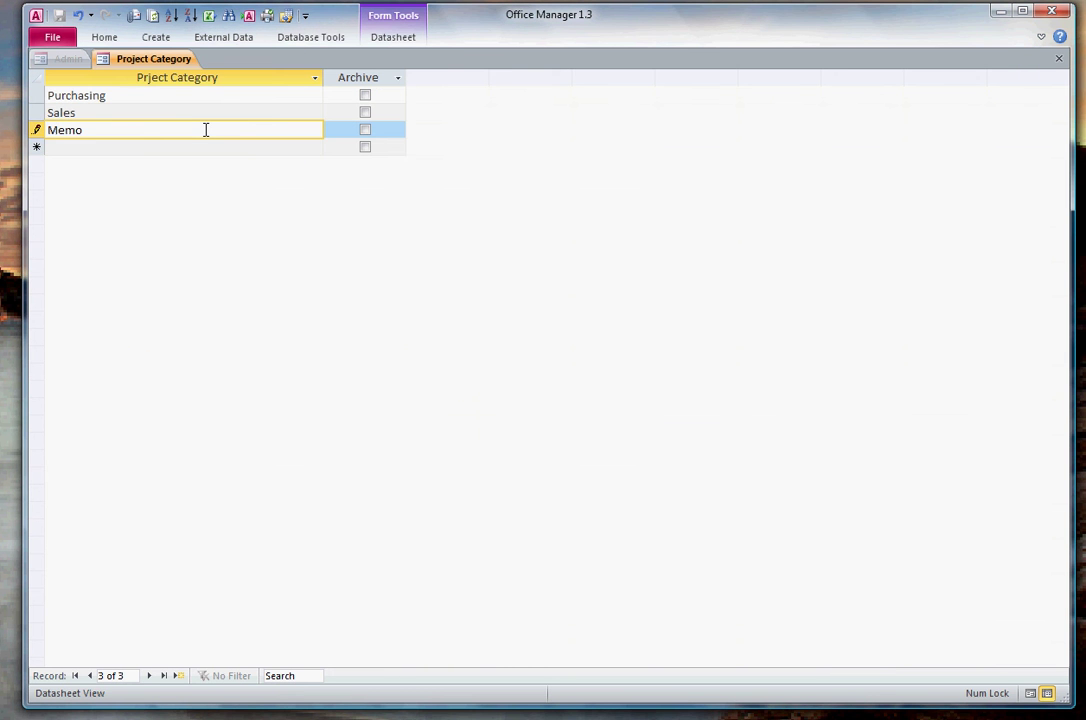
pyautogui.press('Tab')
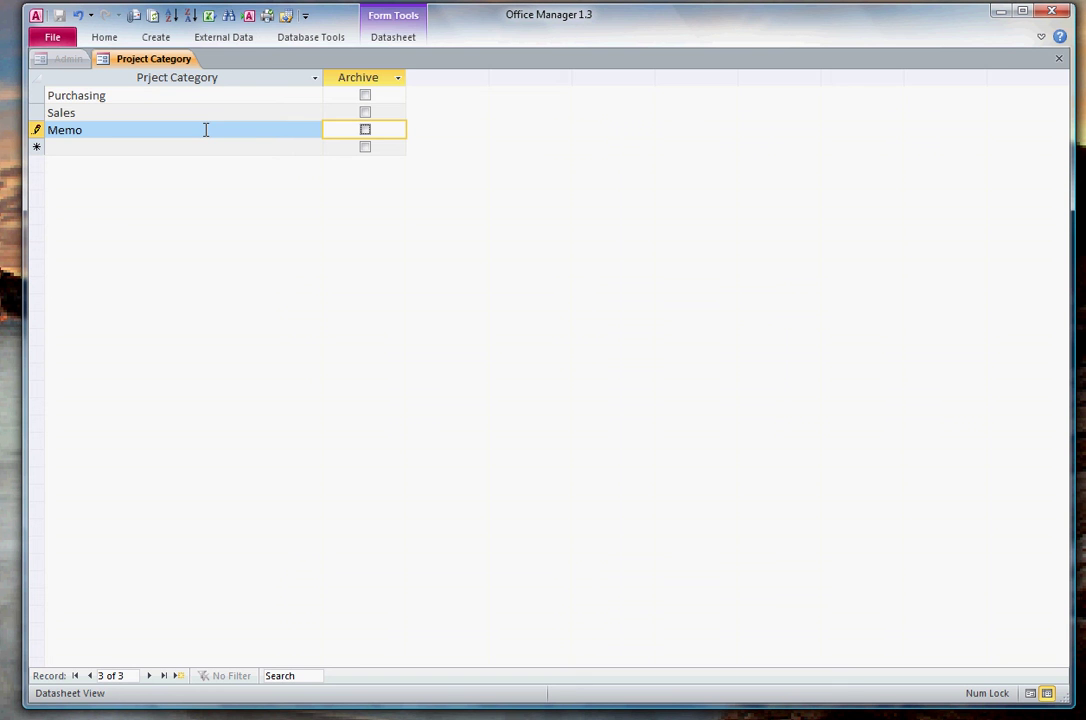
pyautogui.click(1061, 60)
# Step: Set the document's category/project to the Memo entry
pyautogui.click(665, 150)
pyautogui.click(635, 167)
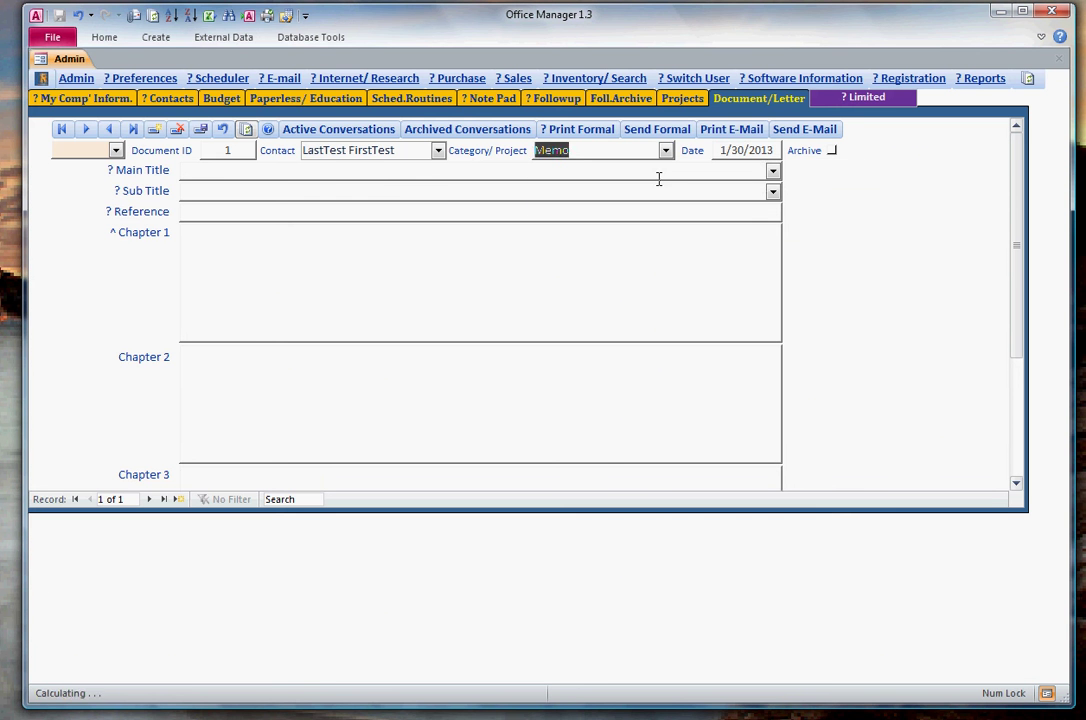
pyautogui.press('Tab')
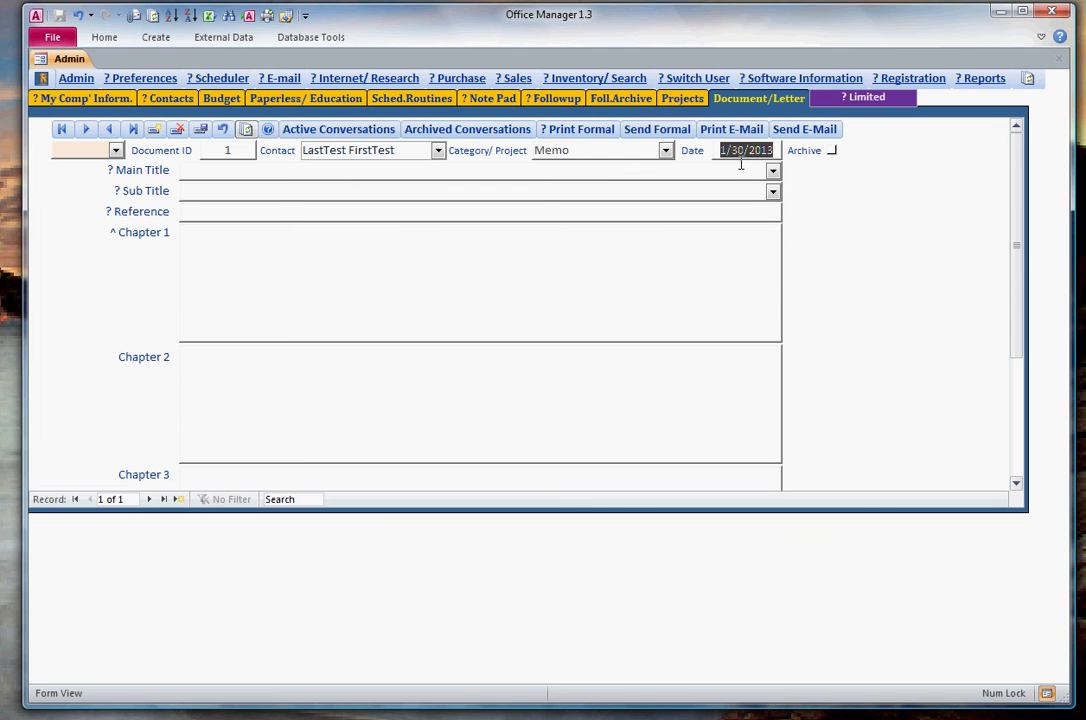
# Step: Set the document's main title to "Main Title" and add that text to the document titles list
pyautogui.click(218, 170)
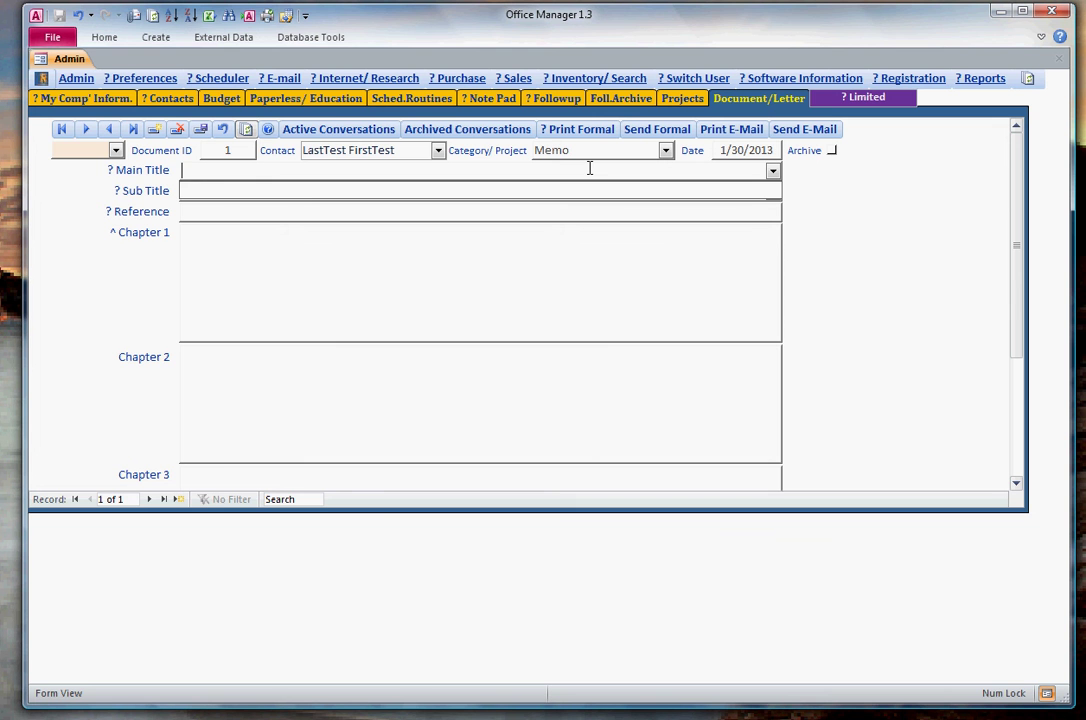
pyautogui.write('Main Title')
pyautogui.press('Return')
pyautogui.press('Left')
pyautogui.press('Return')
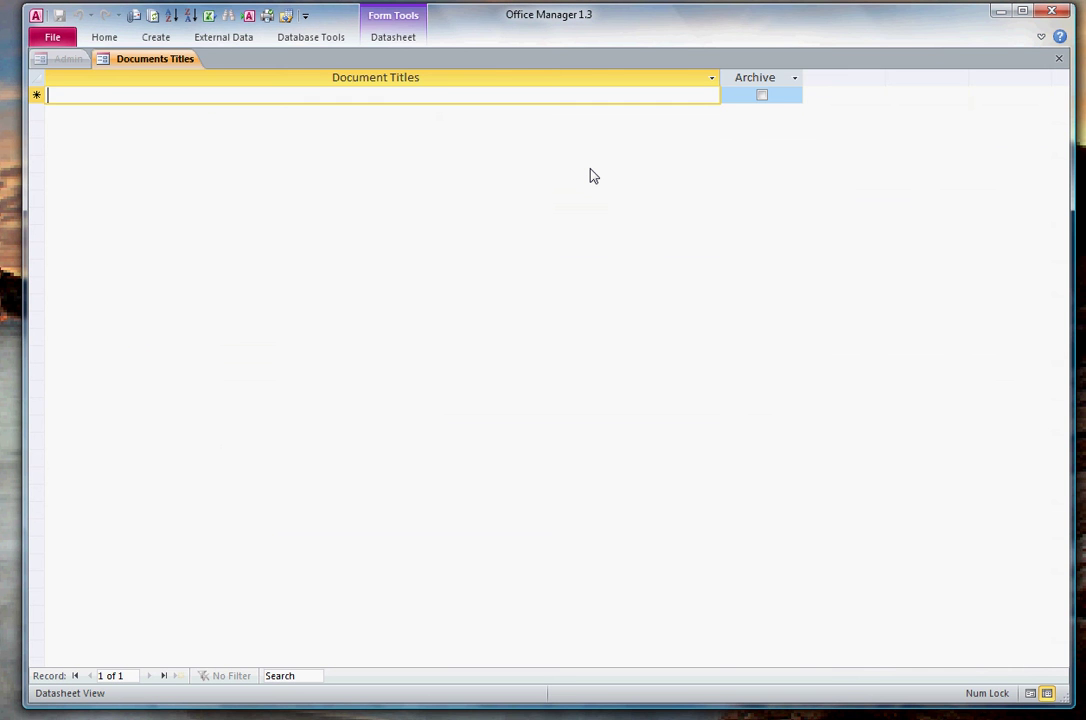
pyautogui.write('Main Title')
pyautogui.press('Tab')
pyautogui.press('Tab')
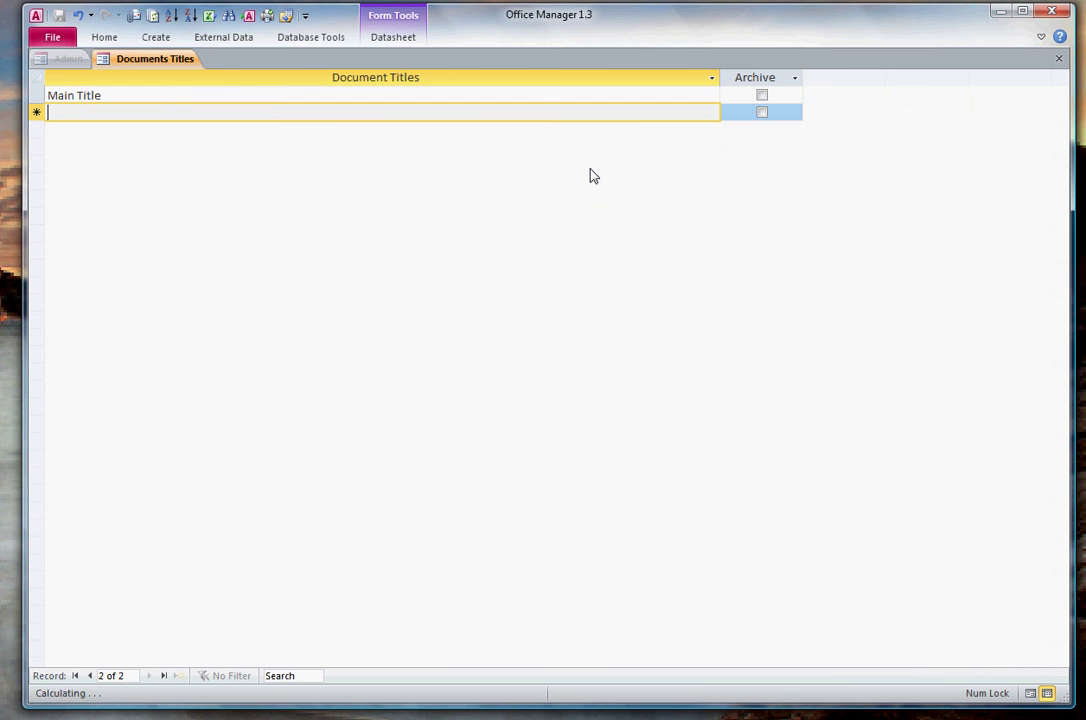
pyautogui.click(1063, 60)
# Step: Set the document's sub title to "Subtitle", adding it as a new entry in the document titles list
pyautogui.click(433, 193)
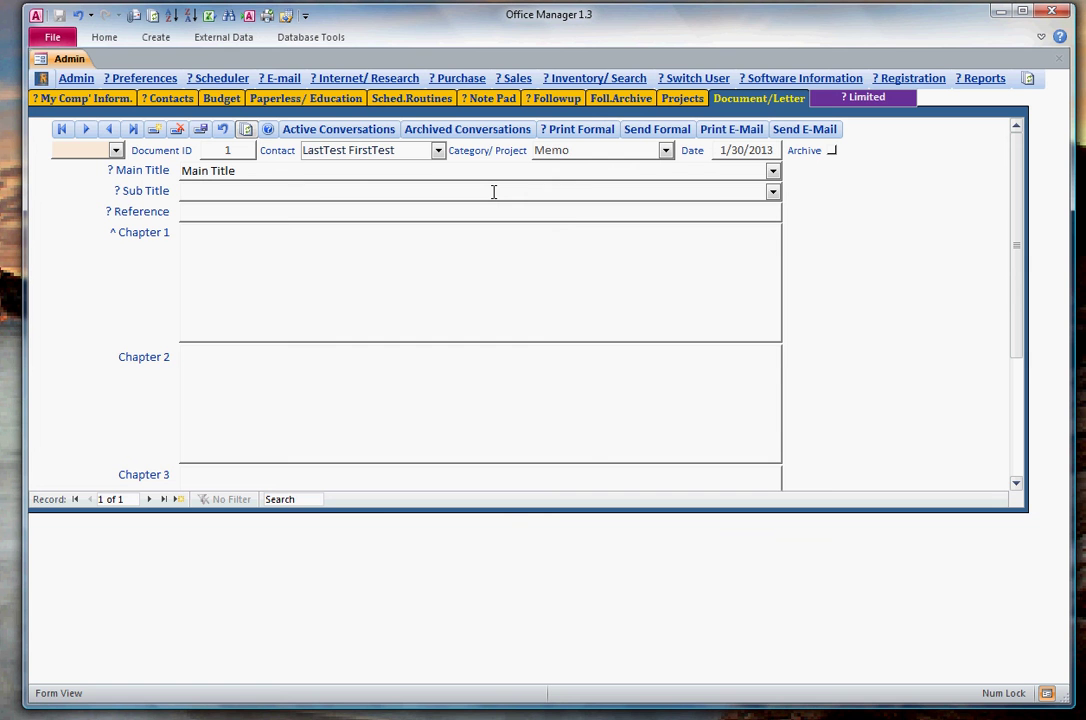
pyautogui.write('Subtitle')
pyautogui.press('Return')
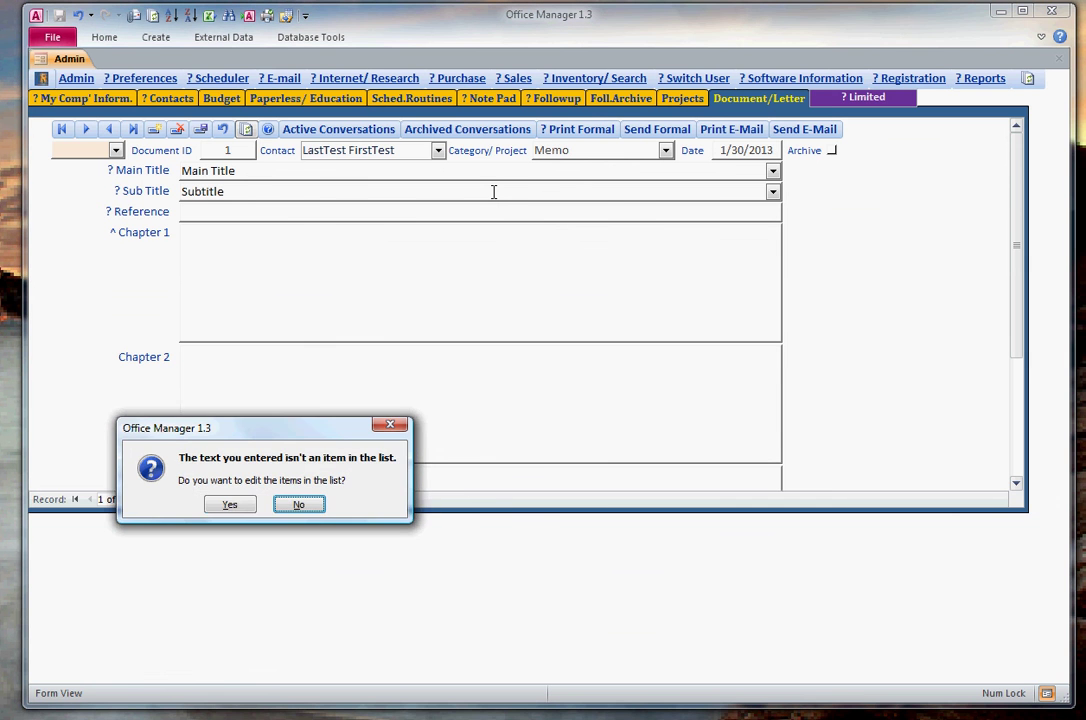
pyautogui.press('Tab')
pyautogui.press('Return')
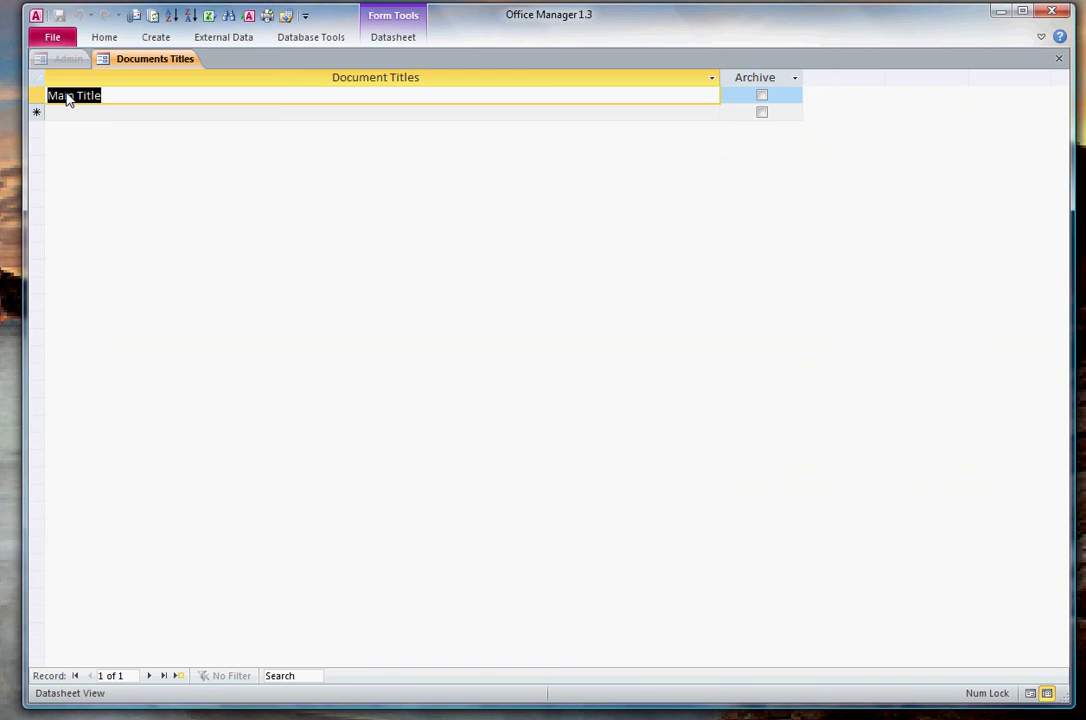
pyautogui.click(77, 114)
pyautogui.write('Subtitle')
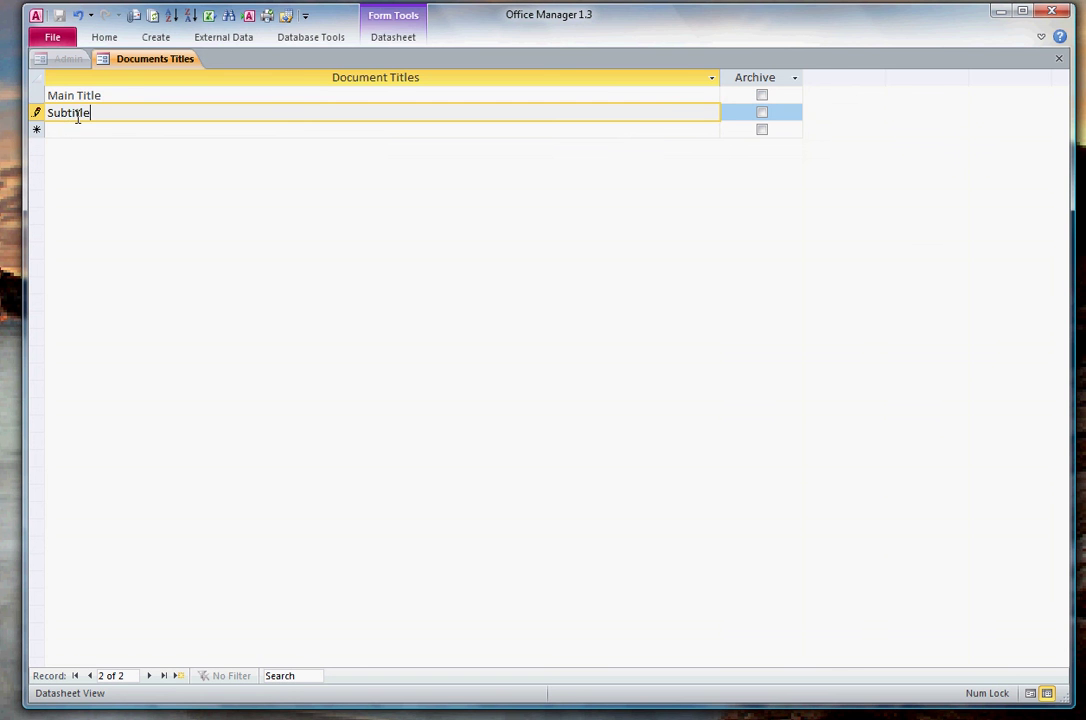
pyautogui.press('Tab')
pyautogui.press('Tab')
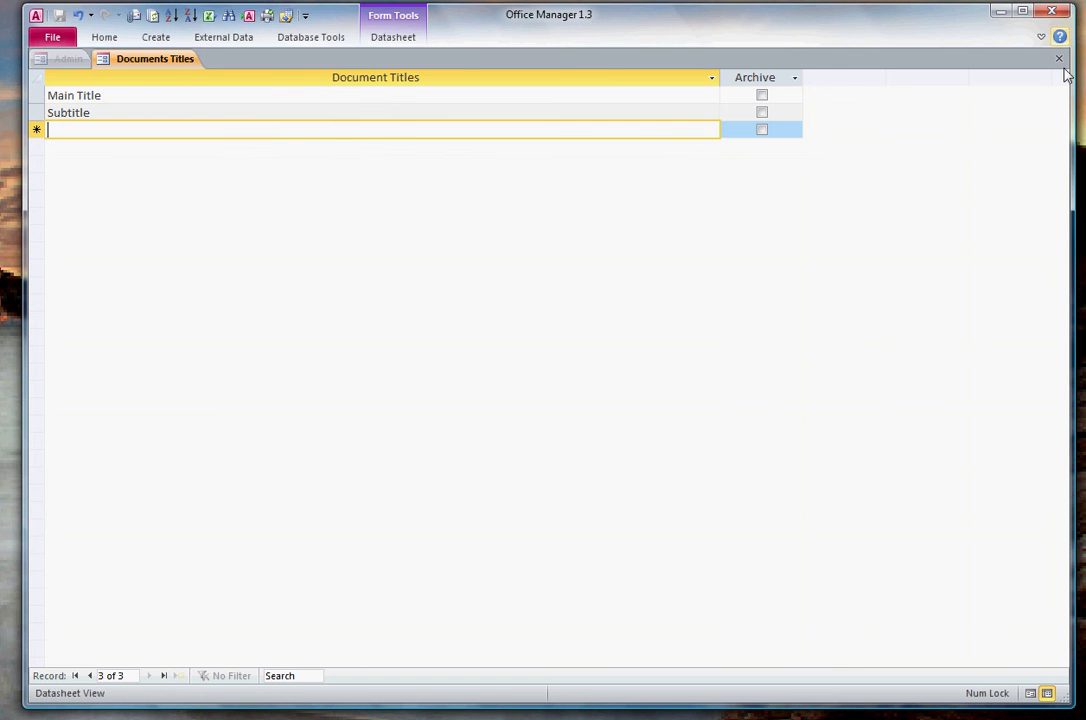
pyautogui.click(1059, 58)
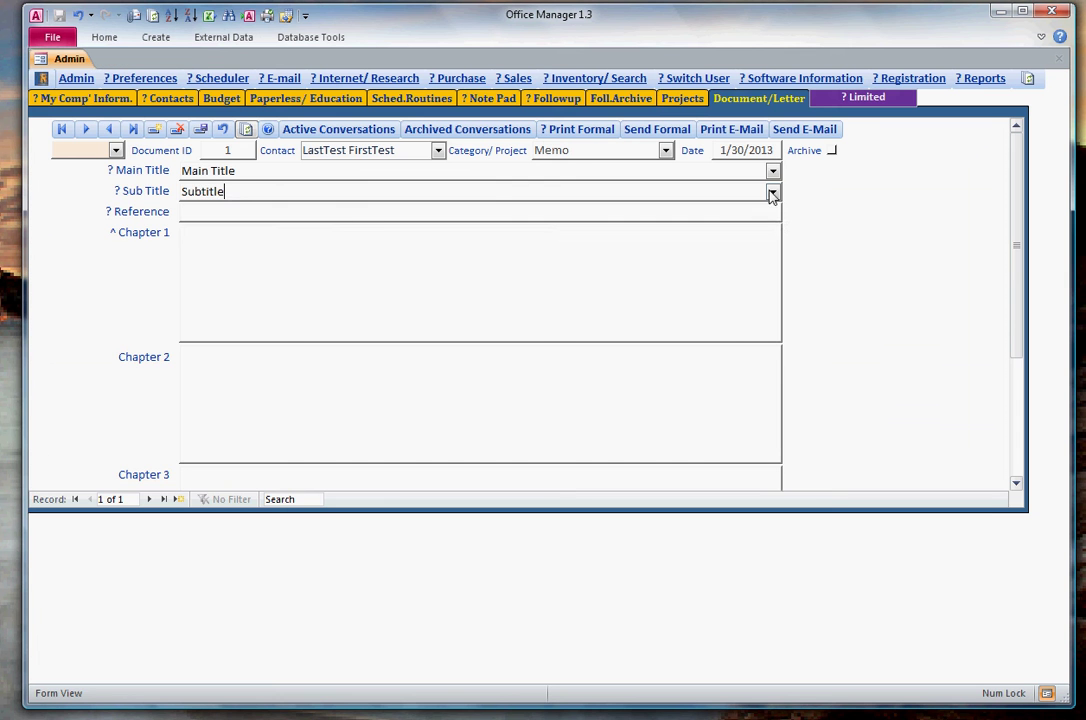
pyautogui.click(700, 211)
pyautogui.click(342, 228)
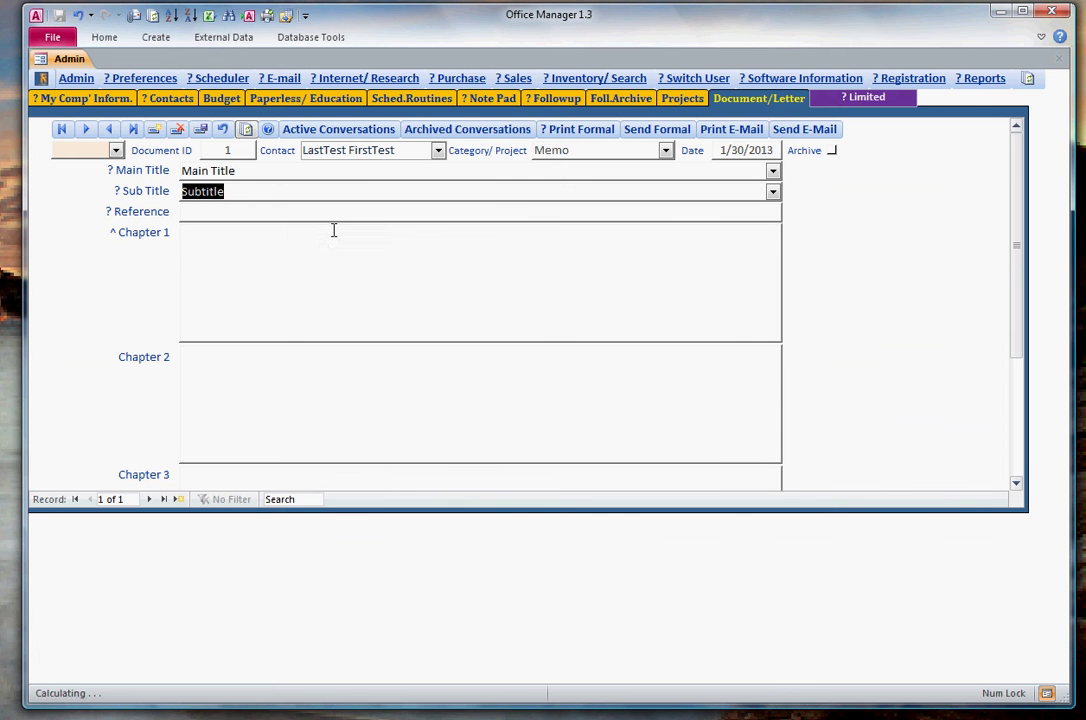
# Step: Enter "my first letter" as the document's reference
pyautogui.click(339, 212)
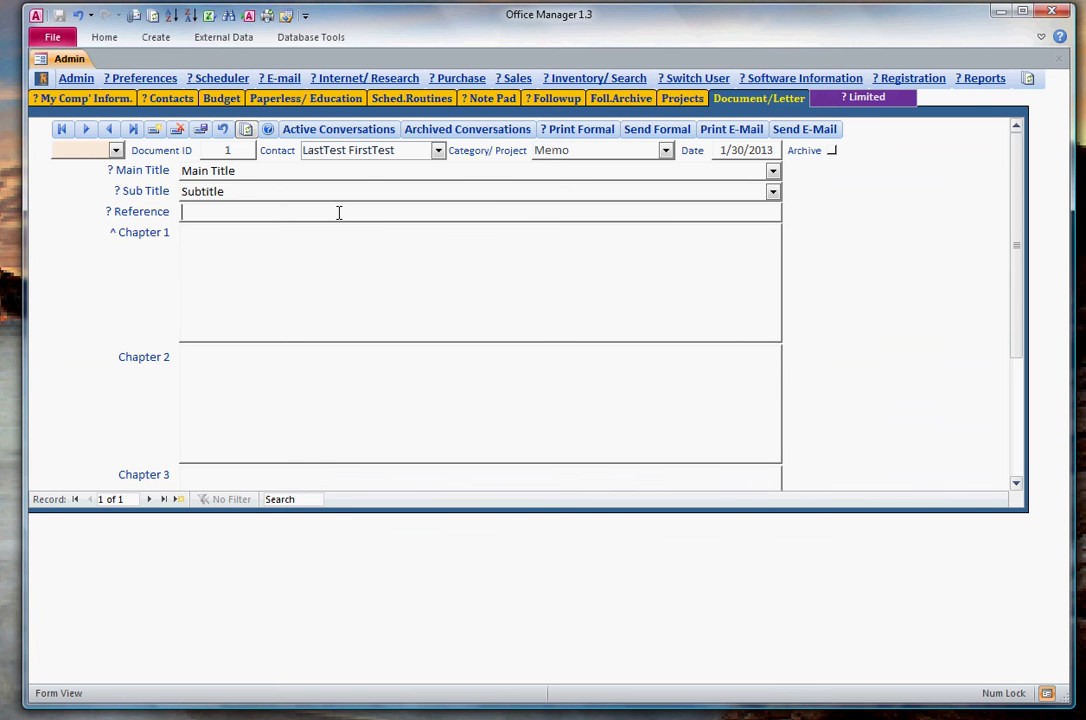
pyautogui.write('my first letter')
pyautogui.press('Tab')
# Step: Fill the three chapter bodies with "Chapter1", "Chapter2" and "Chapter3" respectively
pyautogui.write('Chapter1')
pyautogui.press('Tab')
pyautogui.write('Chapter')
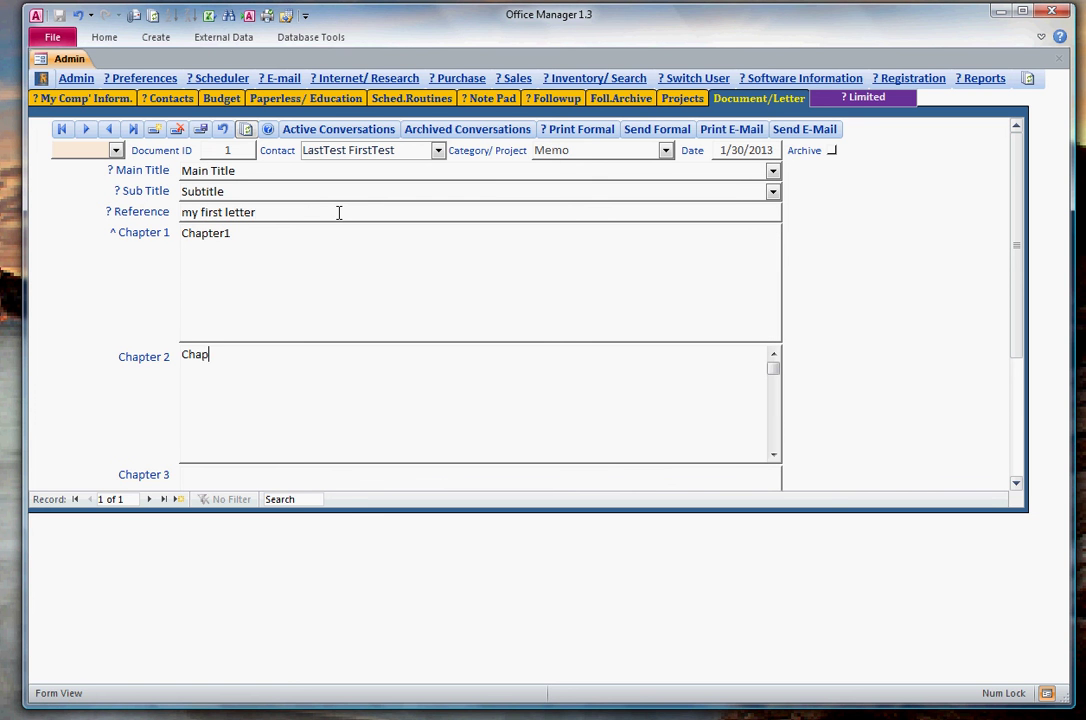
pyautogui.write('2')
pyautogui.press('Tab')
pyautogui.write('Chapter')
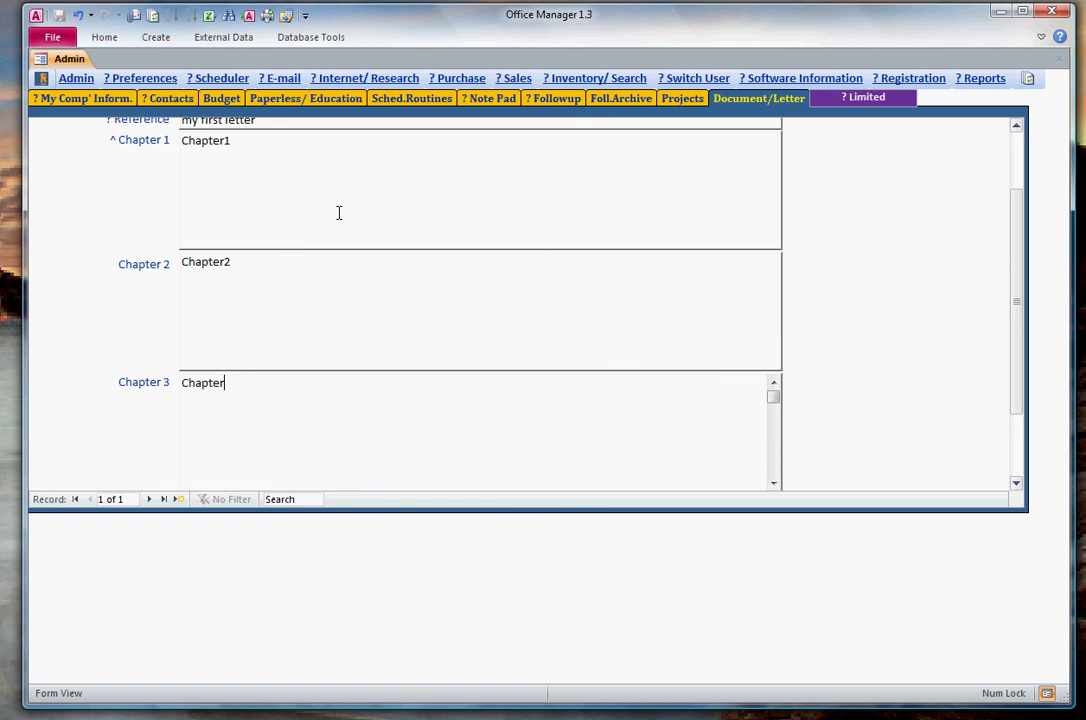
pyautogui.write('3')
pyautogui.press('Tab')
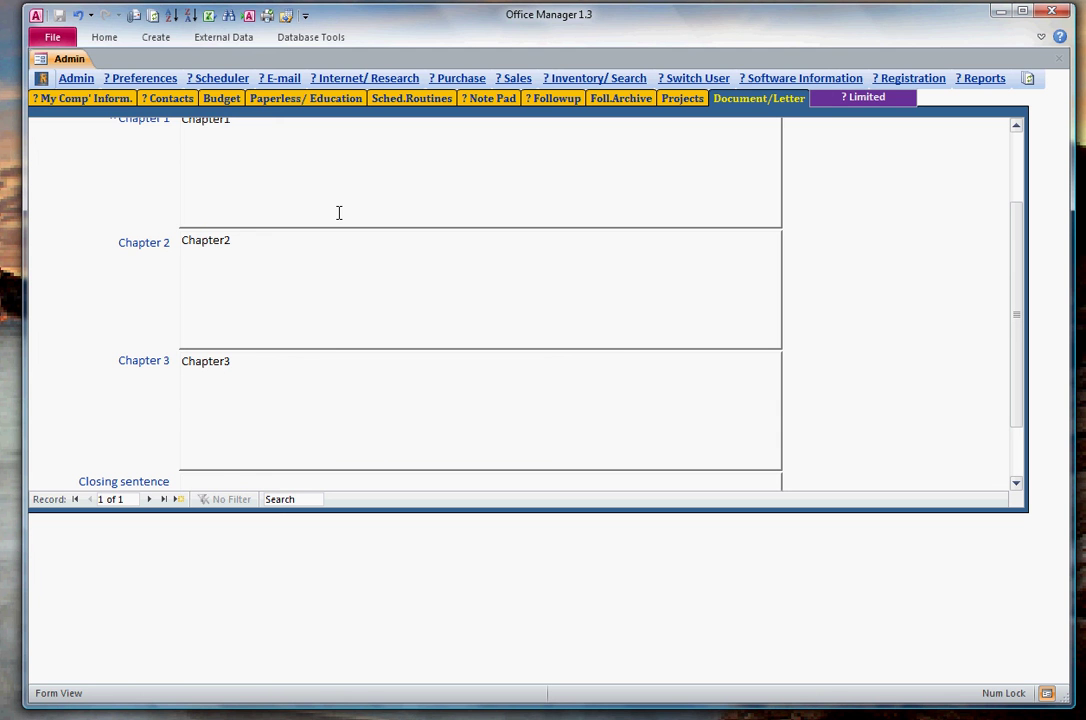
# Step: Enter "Thanks for all your time" as the letter's closing sentence
pyautogui.write('Thanks for all your ')
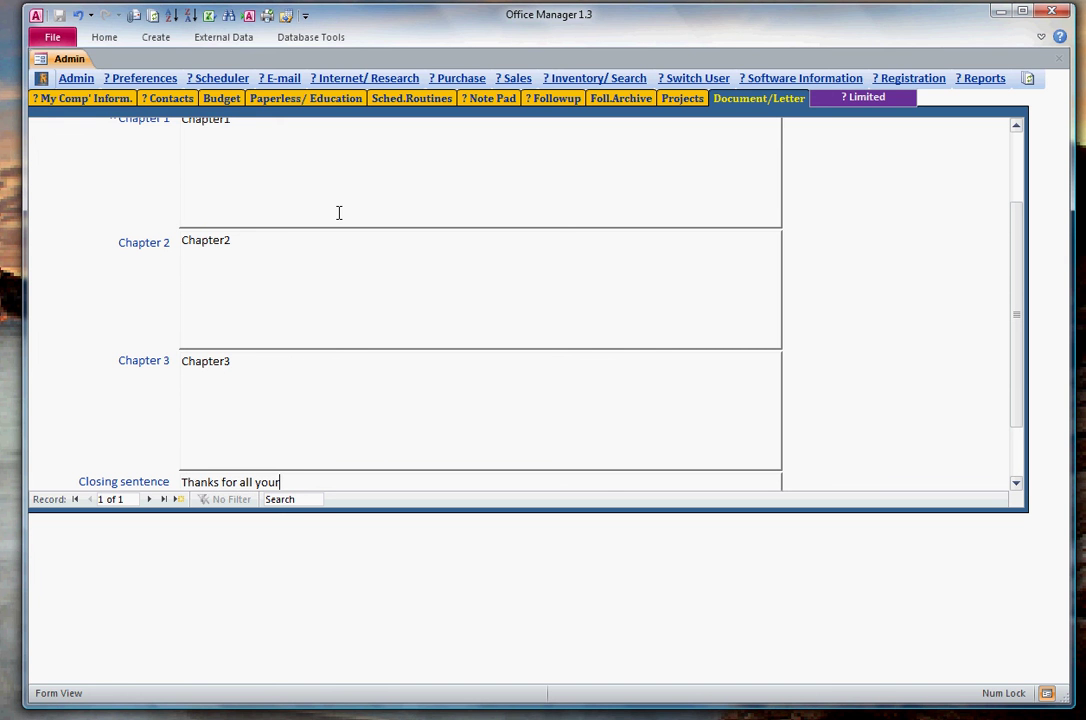
pyautogui.write('time')
pyautogui.press('Tab')
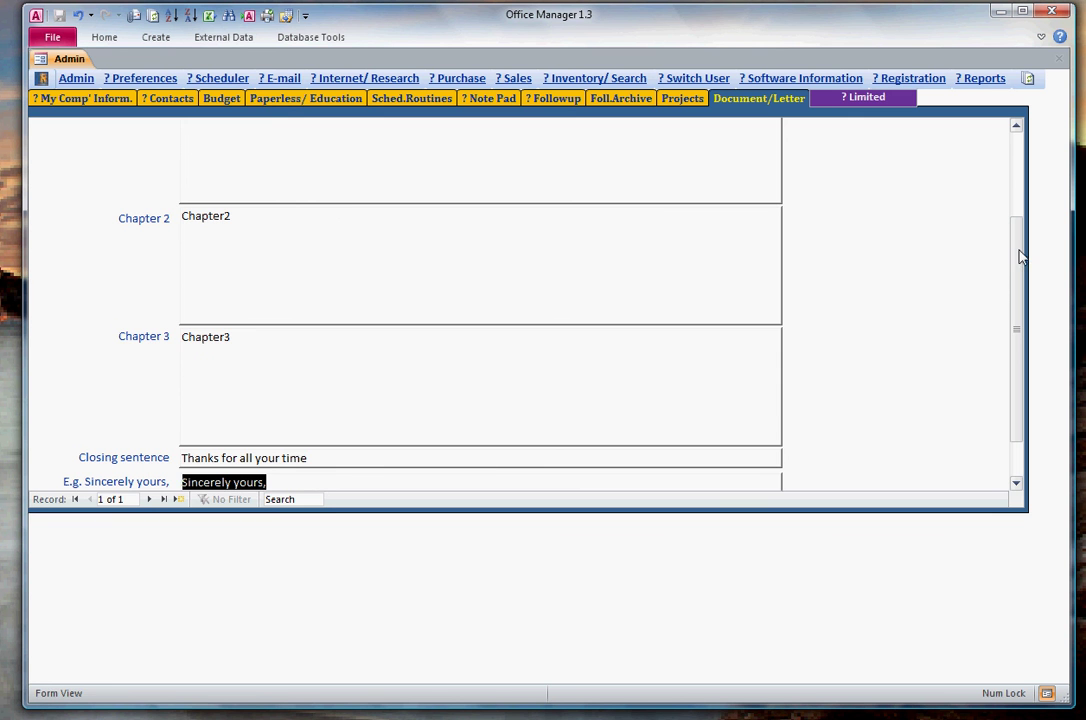
# Step: Check the letter's Signed/Written by entry against the name details in the company information record
pyautogui.scroll(-2, 1022, 255)
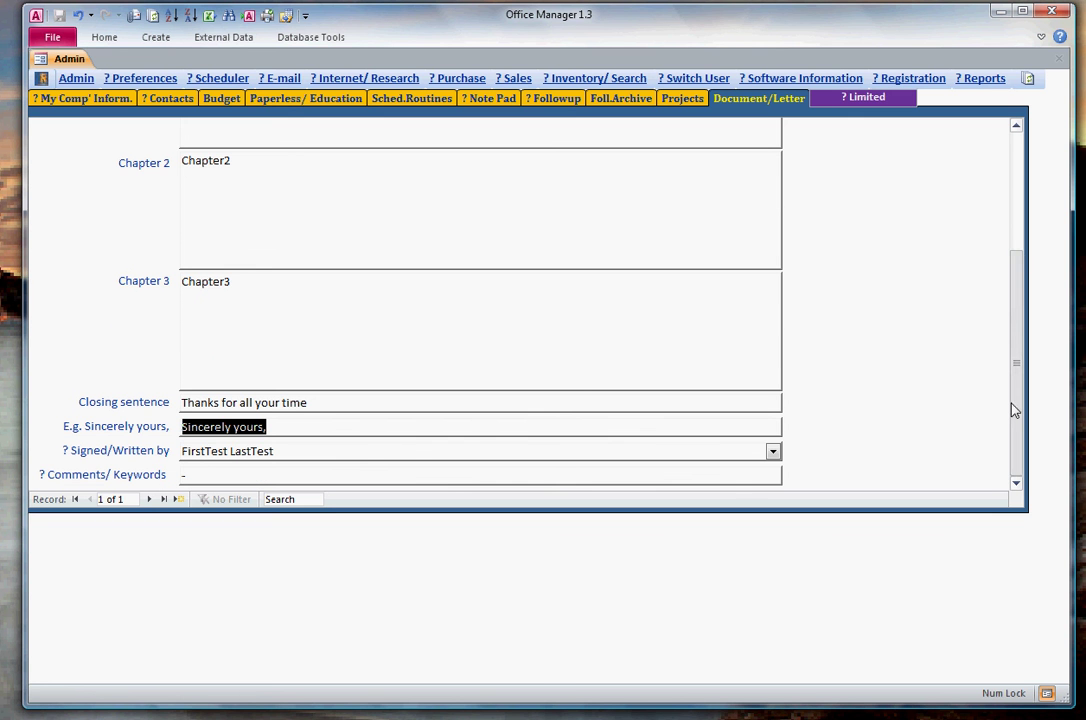
pyautogui.click(366, 452)
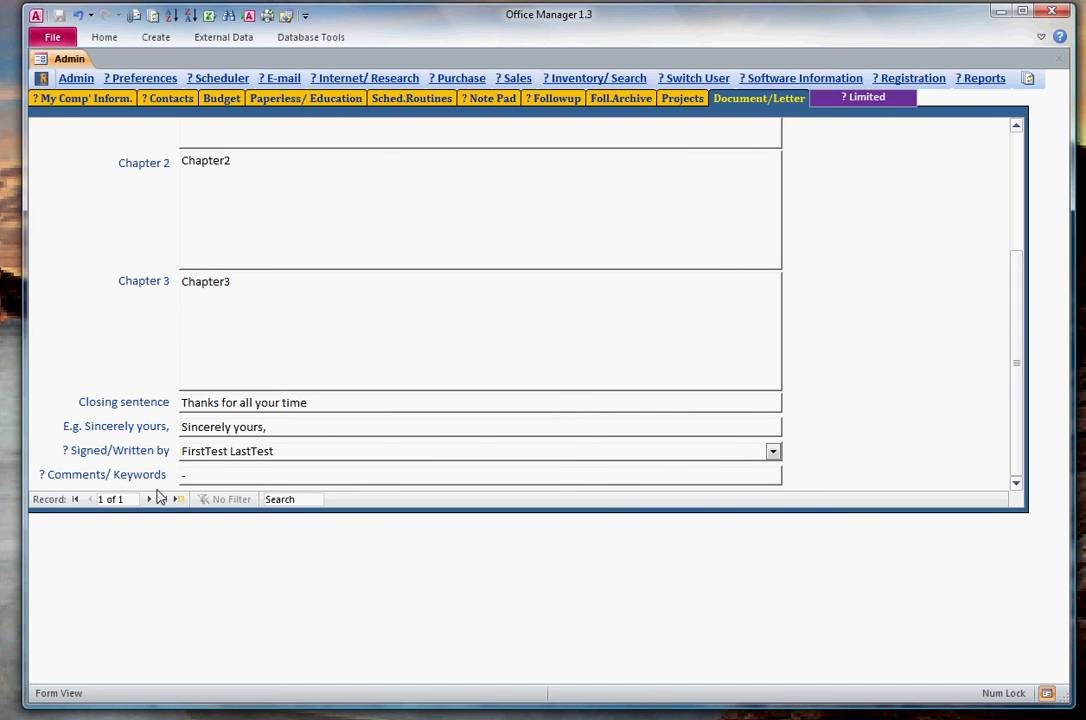
pyautogui.click(167, 100)
pyautogui.click(99, 100)
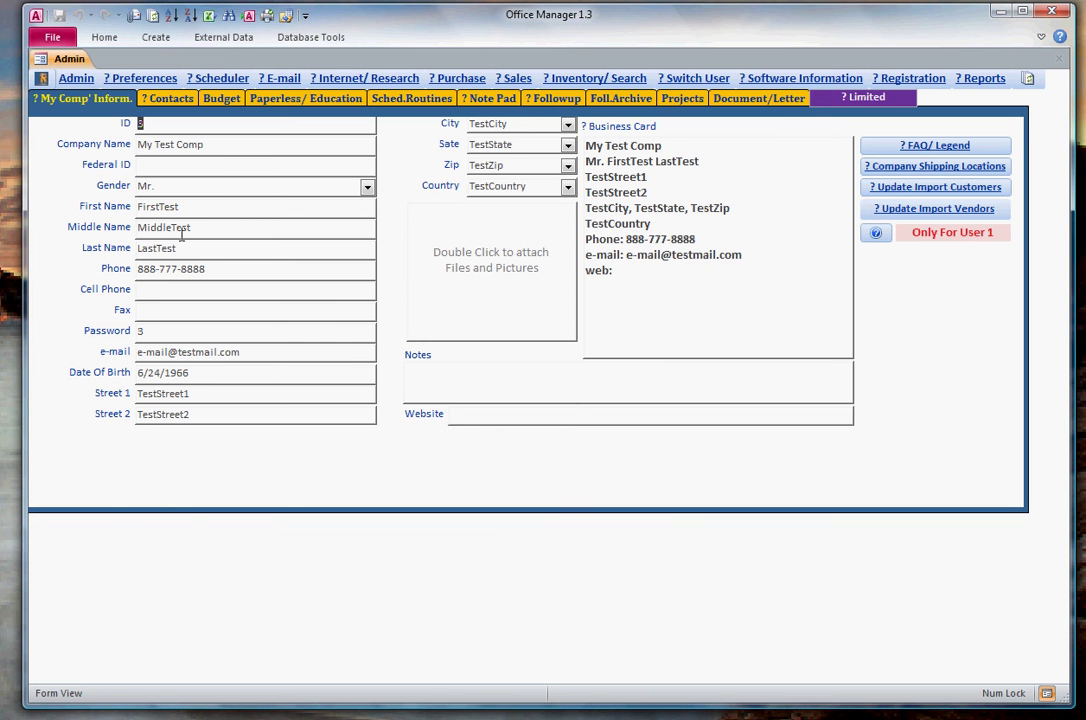
# Step: Return to the letter and set its comments/keywords to "Tutorial, First Letter"
pyautogui.click(758, 98)
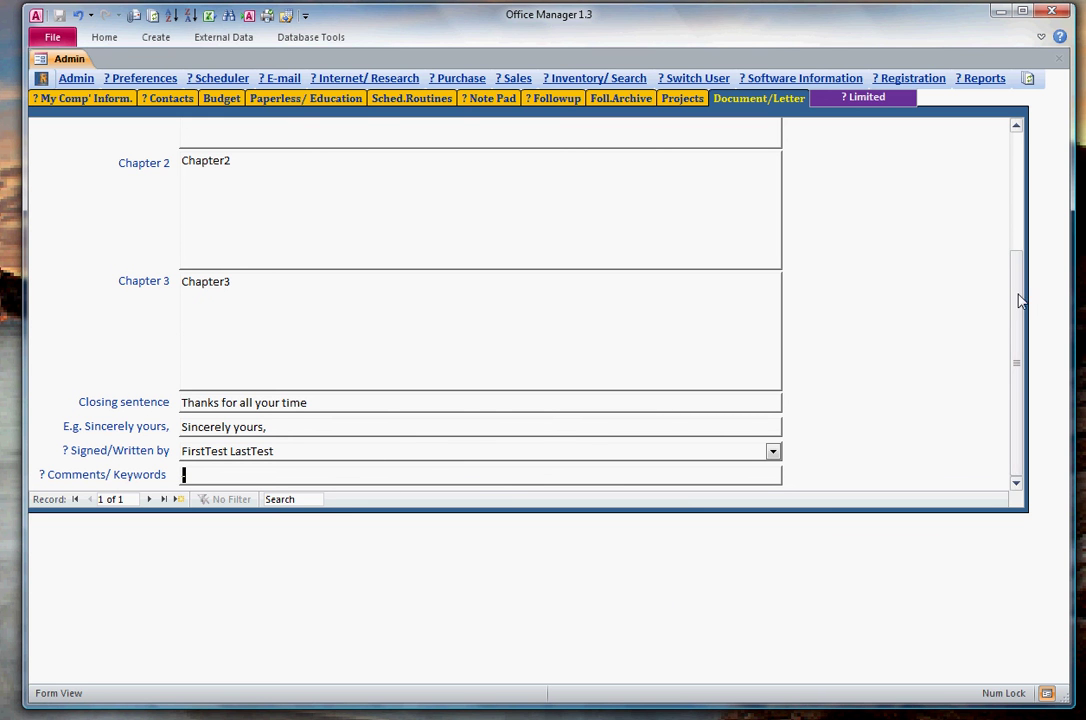
pyautogui.click(1018, 160)
pyautogui.moveTo(1018, 160); pyautogui.dragTo(858, 448)
pyautogui.write('Tutorial, First Lter')
pyautogui.click(446, 298)
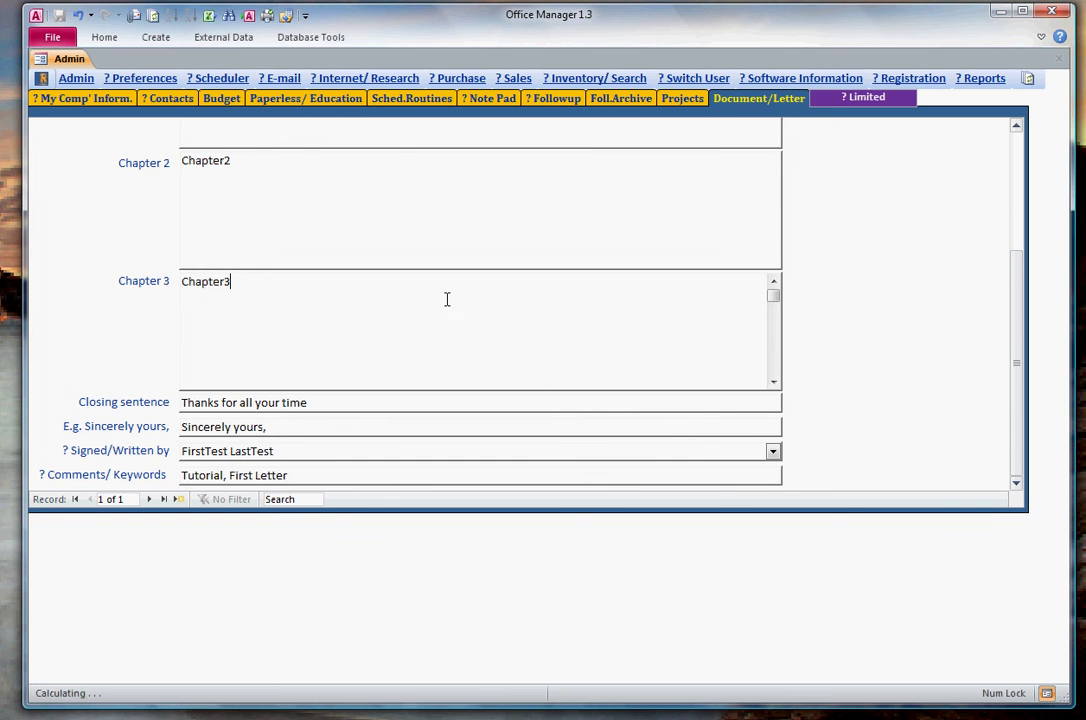
# Step: Preview the formal print version of the letter, enlarge it to check its layout, and close the preview
pyautogui.scroll(3, 965, 136)
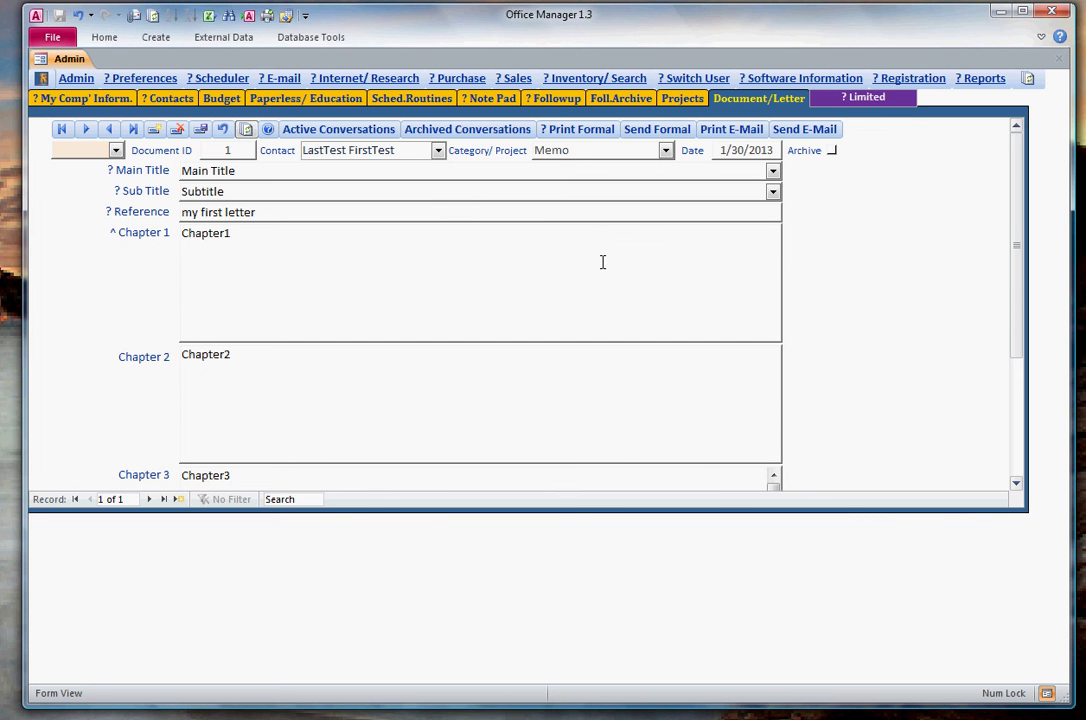
pyautogui.click(592, 132)
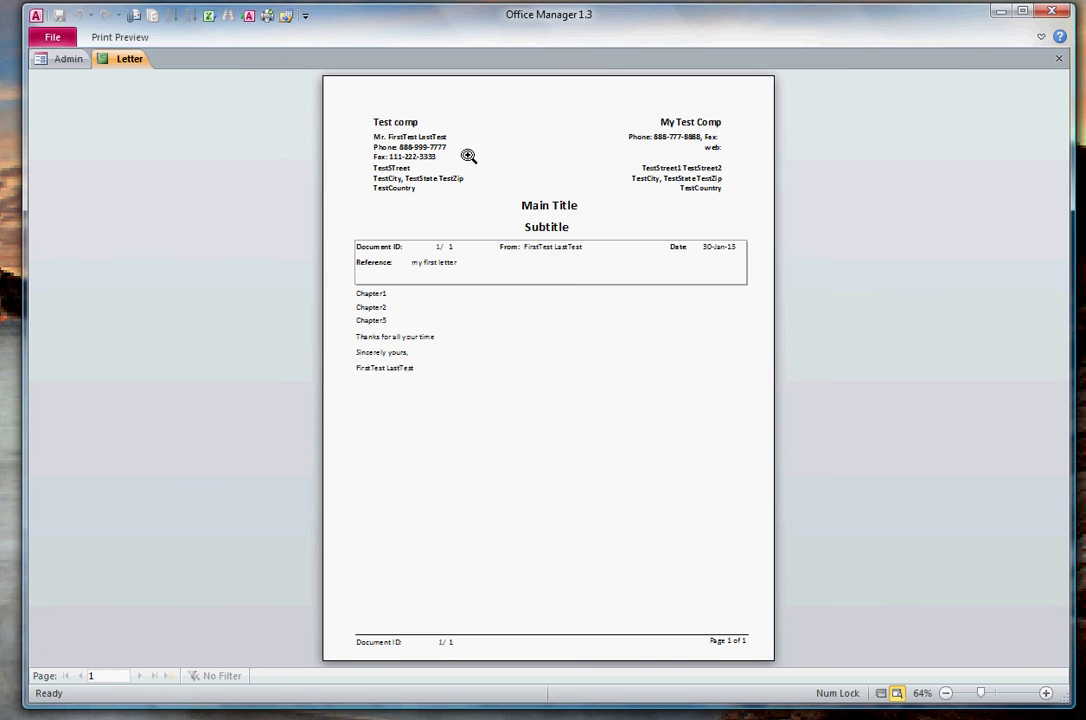
pyautogui.click(438, 146)
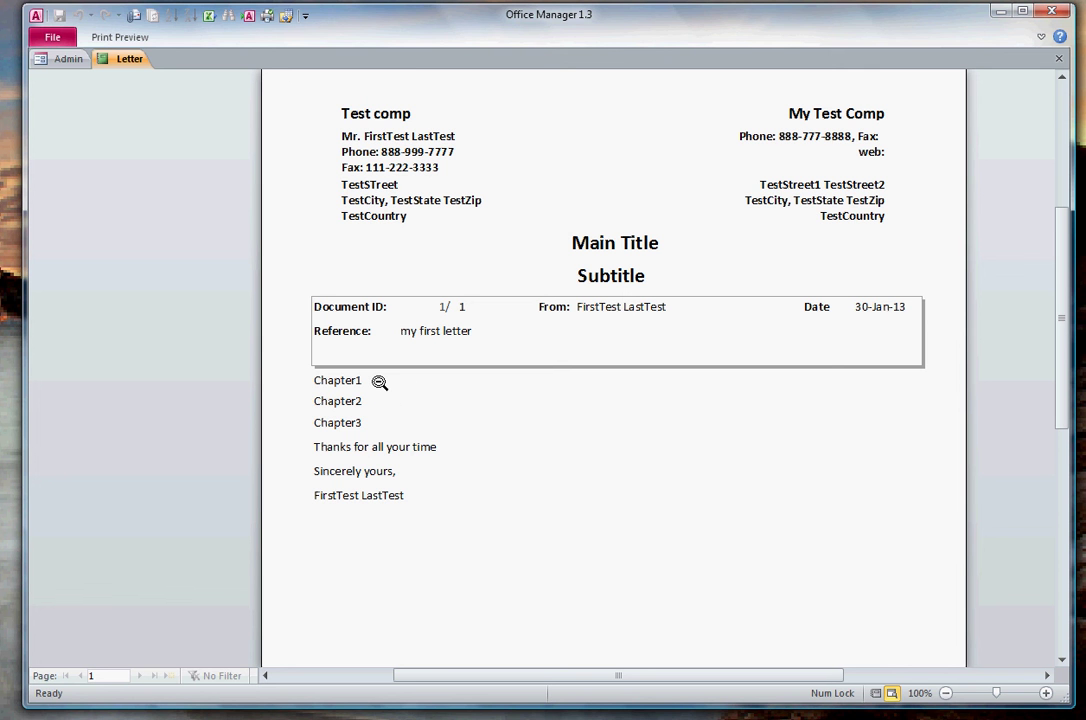
pyautogui.click(1060, 60)
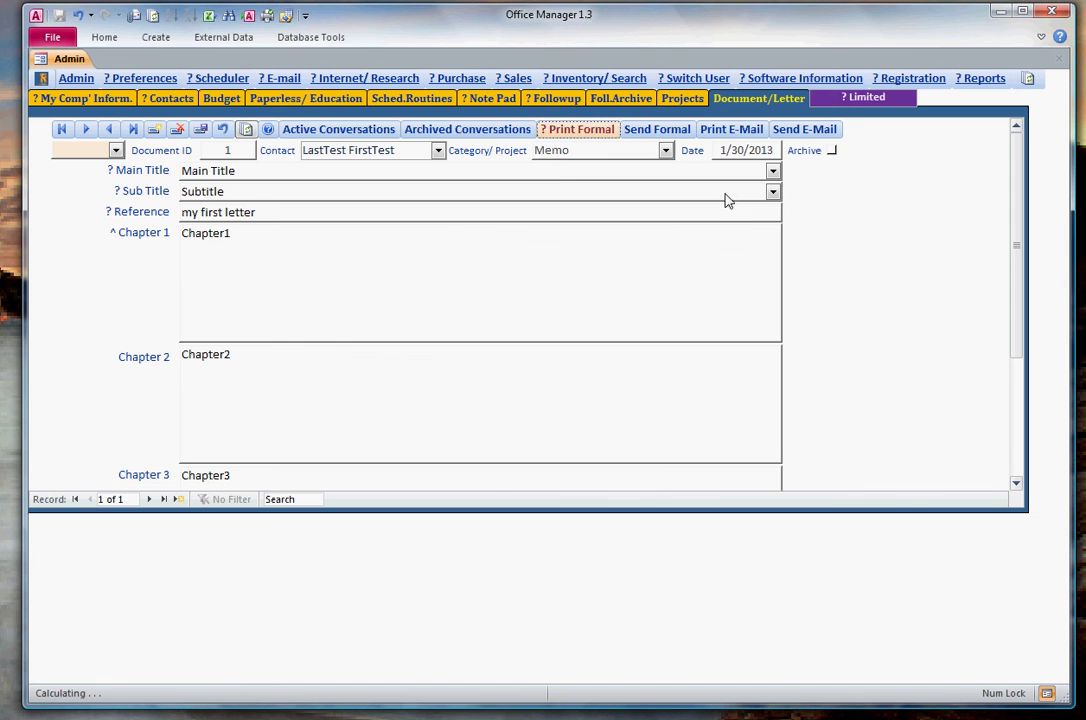
# Step: Add "This belongs to Chapter1" after a blank line in Chapter 1 and "This belongs to Chapter2" on a new line in Chapter 2
pyautogui.click(284, 234)
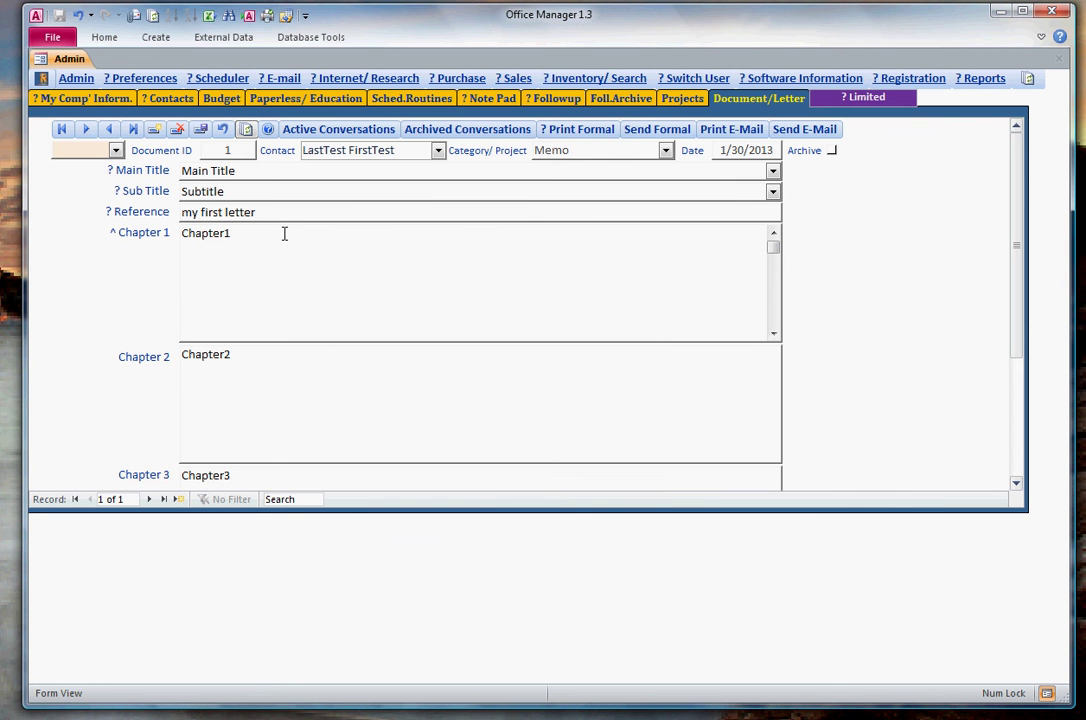
pyautogui.press('Return')
pyautogui.write('This belongs to Chapter1')
pyautogui.press('Tab')
pyautogui.click(279, 354)
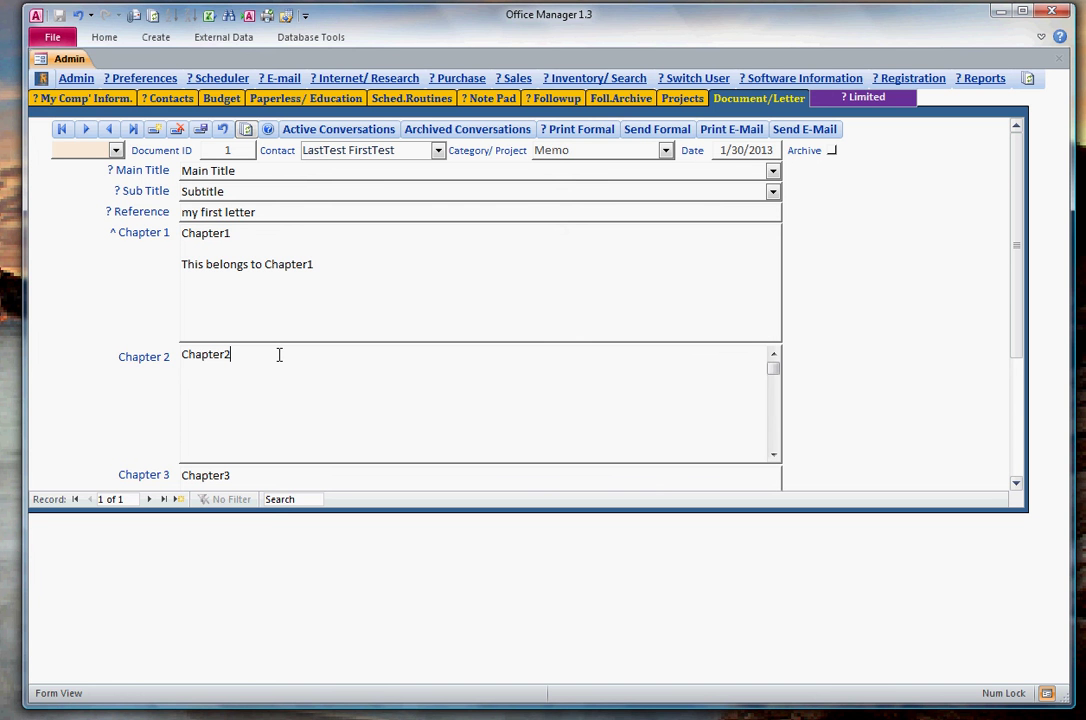
pyautogui.press('Return')
pyautogui.write('This belongs to Chapter2')
# Step: Preview the formal print again, check the added chapter lines, header and page footer, and close the preview
pyautogui.click(578, 134)
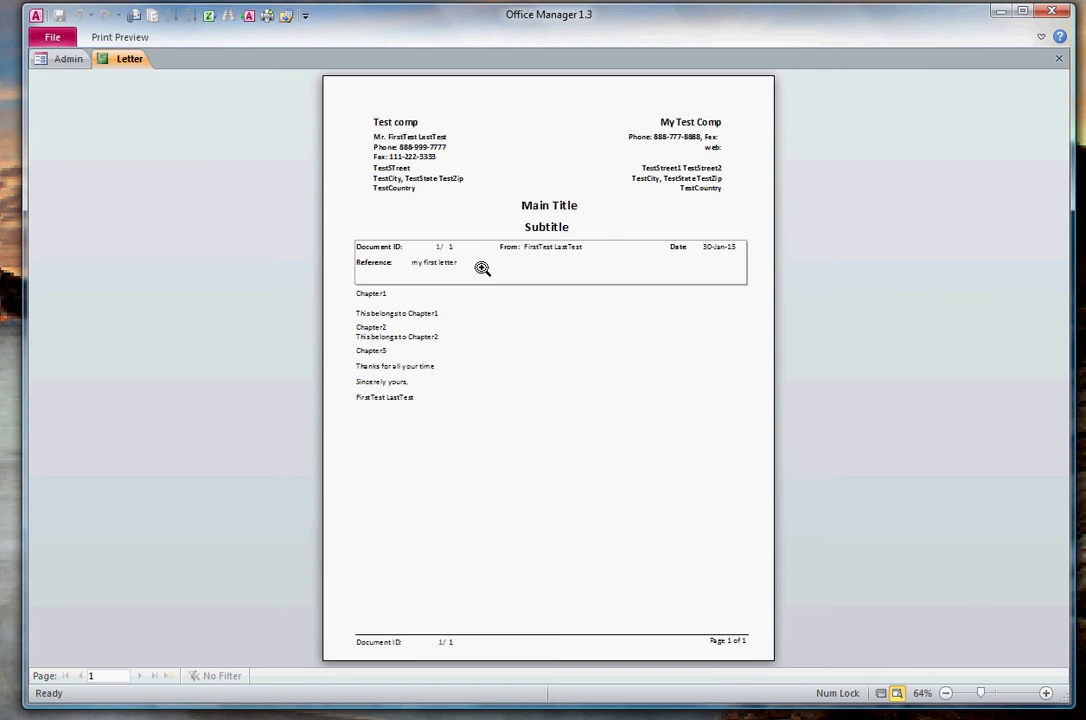
pyautogui.click(343, 339)
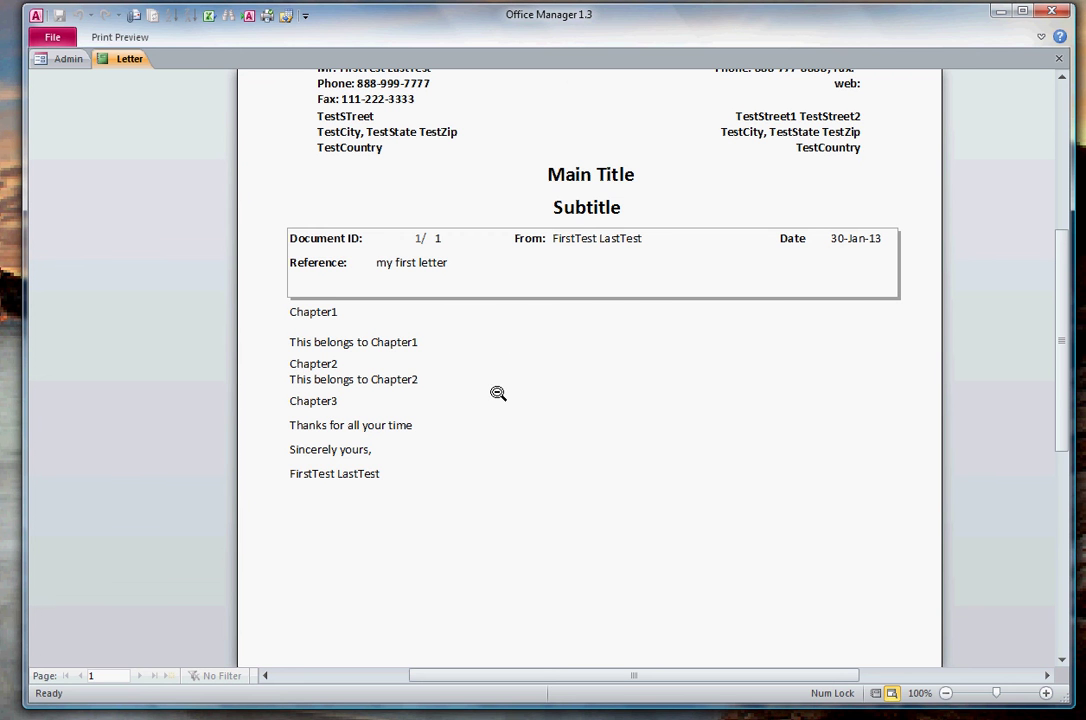
pyautogui.scroll(2, 513, 412)
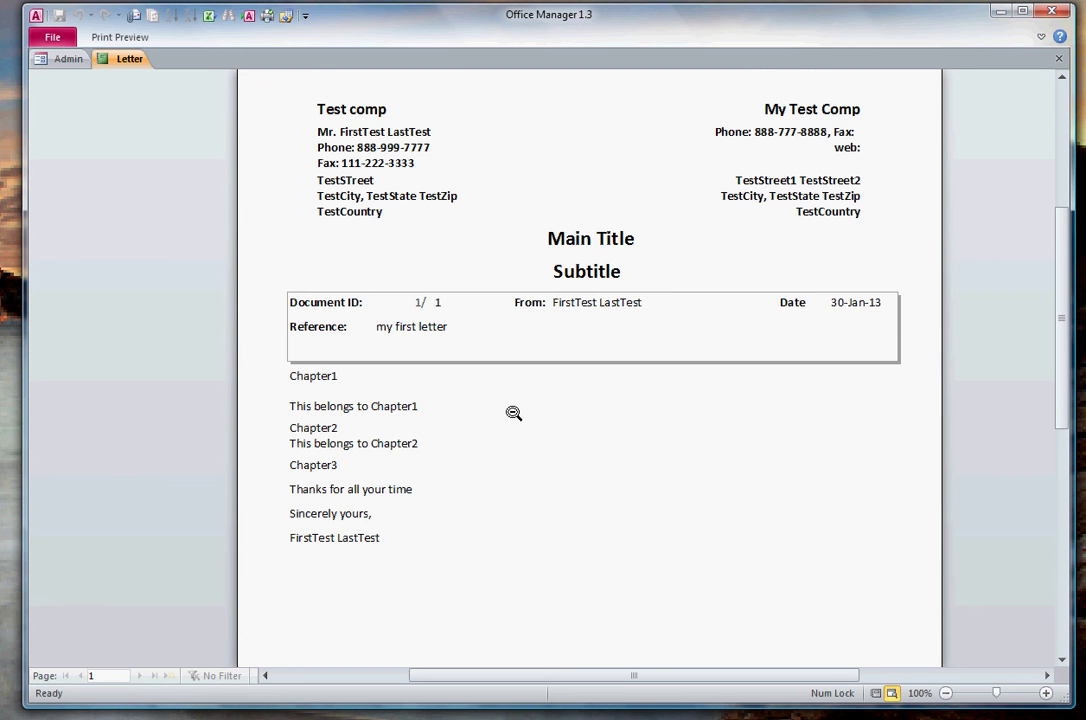
pyautogui.scroll(-10, 518, 418)
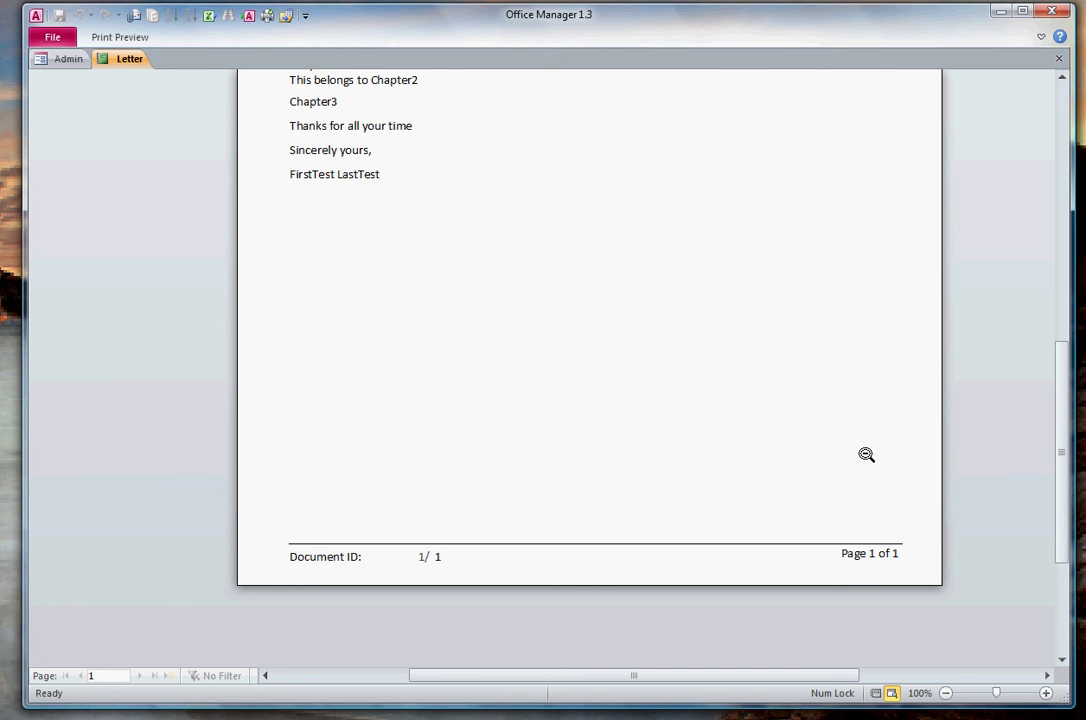
pyautogui.scroll(11, 866, 454)
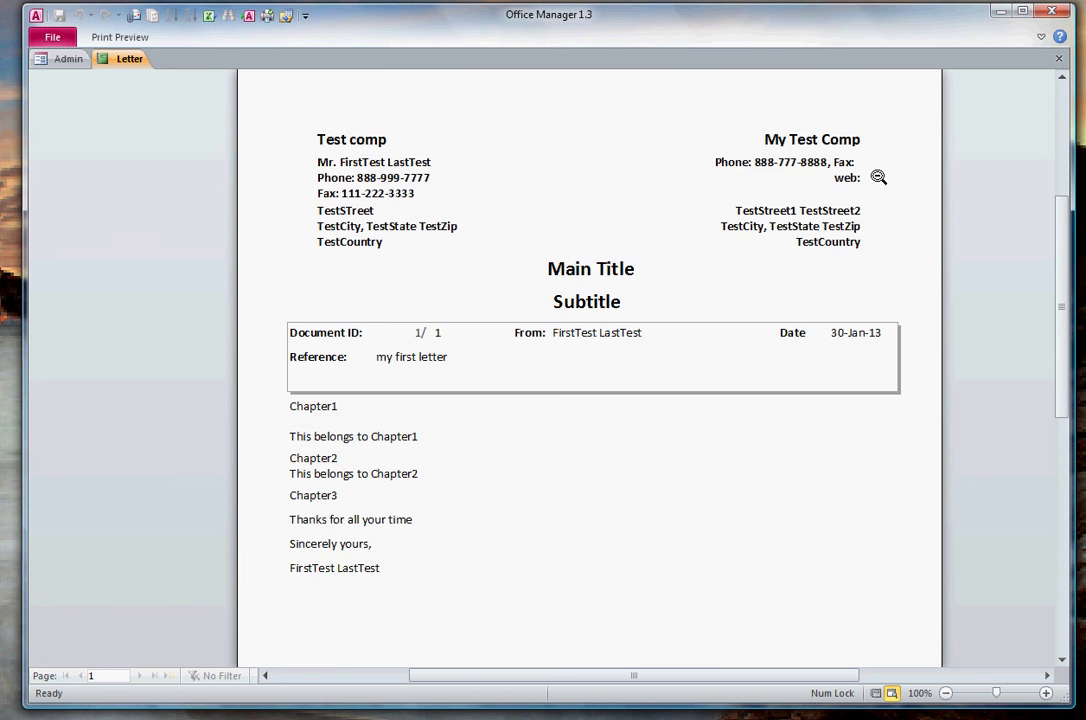
pyautogui.scroll(3, 878, 177)
pyautogui.click(1057, 62)
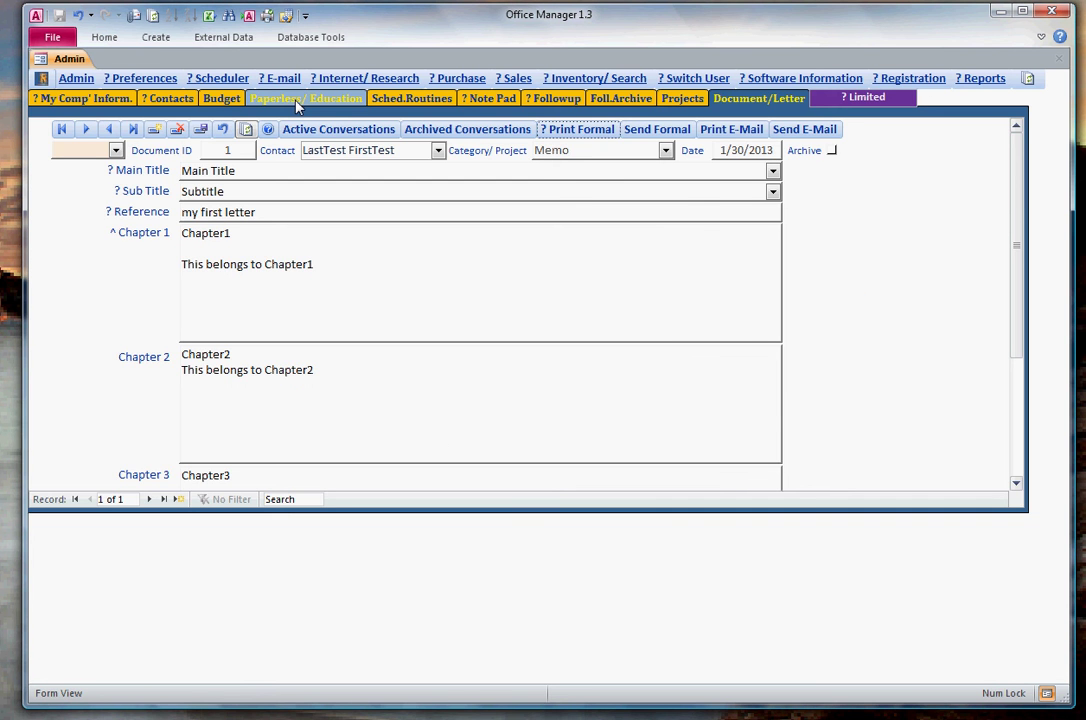
# Step: Refresh the Documents list in Paperless/Education and look up the letter's record there
pyautogui.click(298, 101)
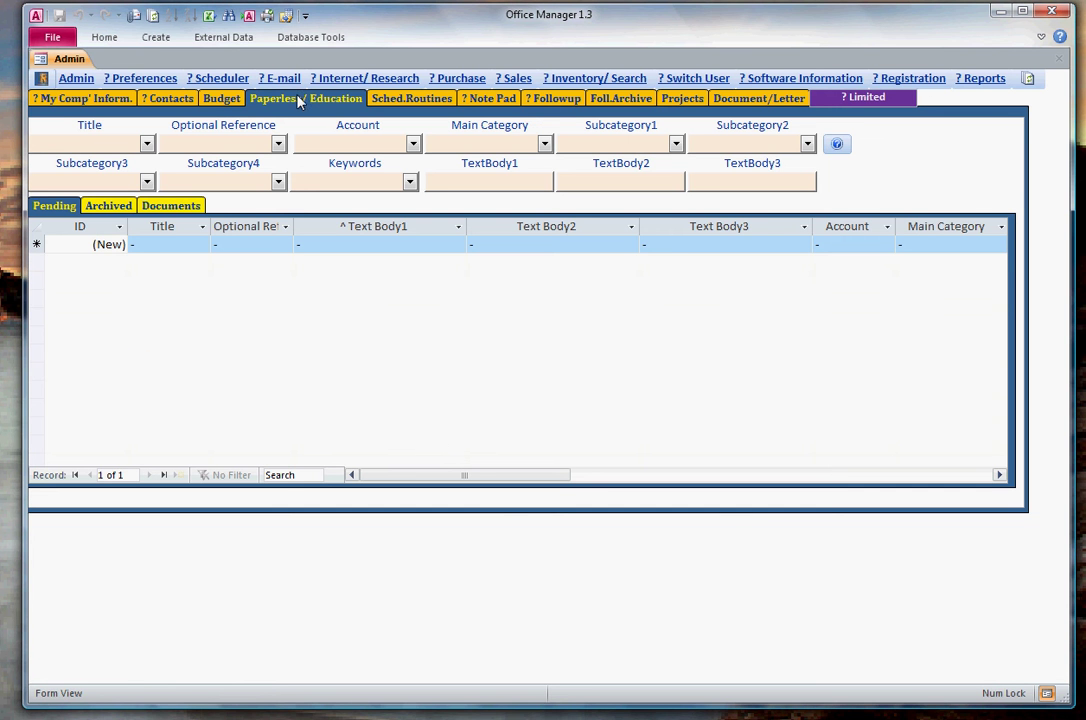
pyautogui.click(170, 206)
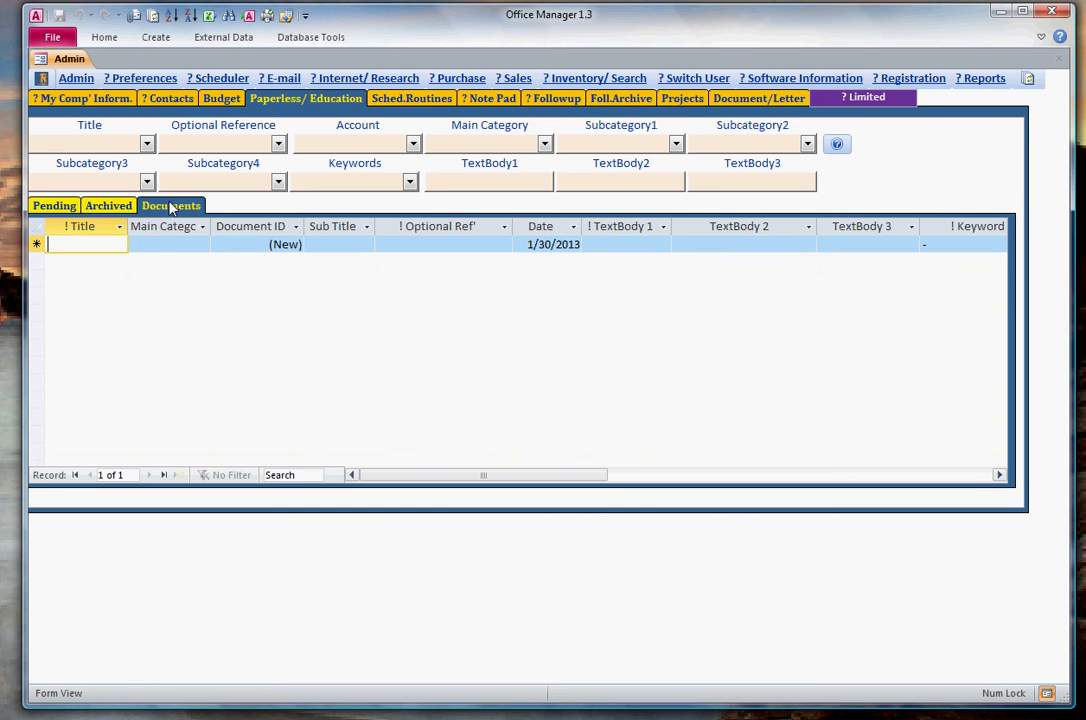
pyautogui.click(254, 244)
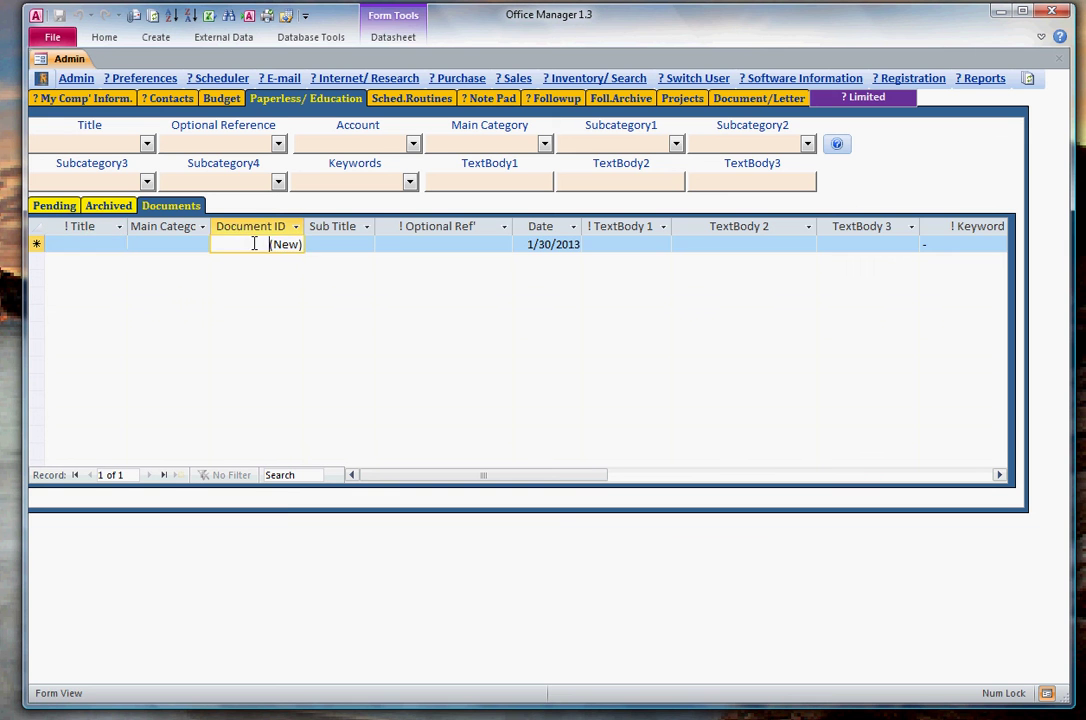
pyautogui.press('F5')
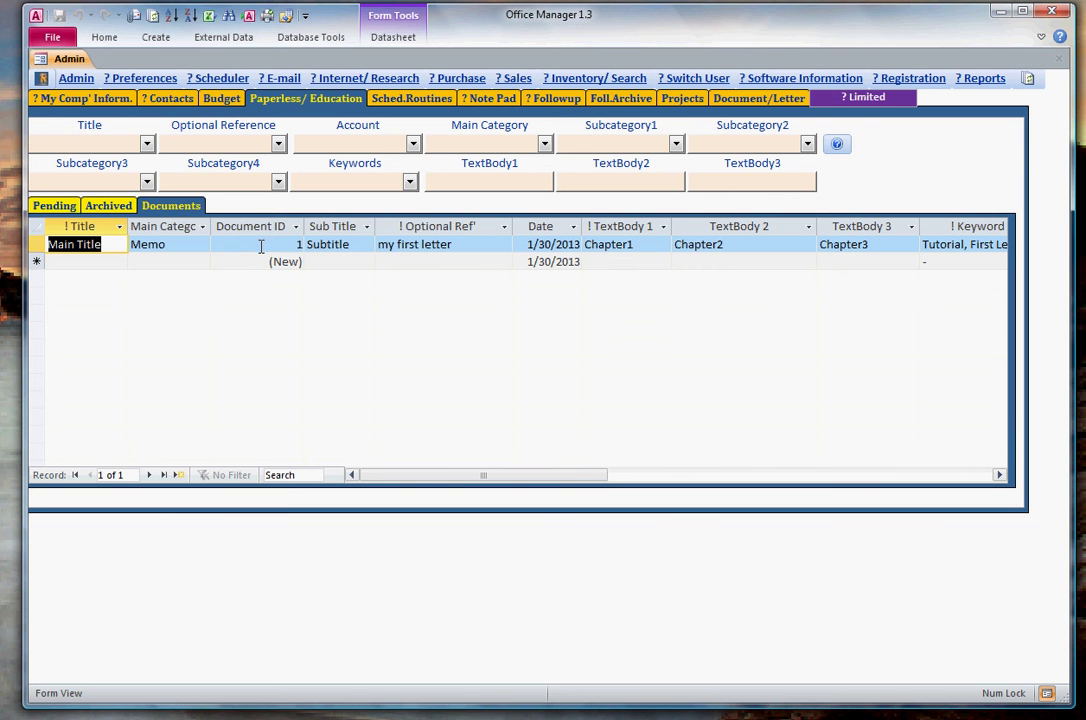
pyautogui.click(260, 245)
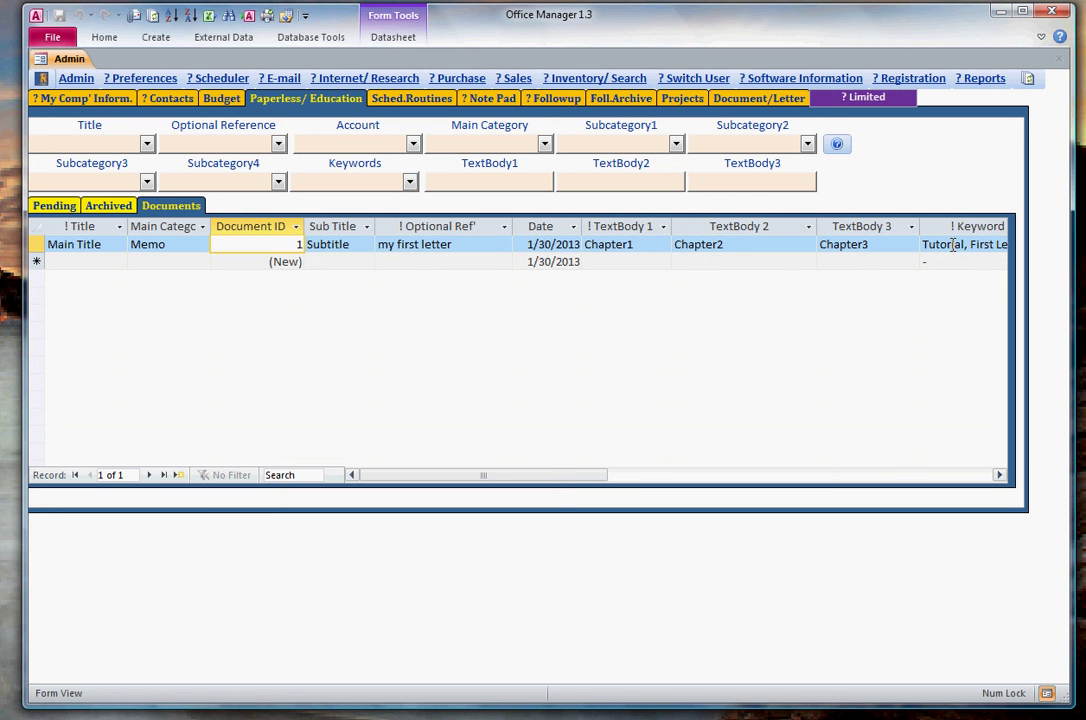
# Step: Return to the letter, examine its e-mail print version at enlarged size, and close the preview
pyautogui.click(740, 100)
pyautogui.click(606, 265)
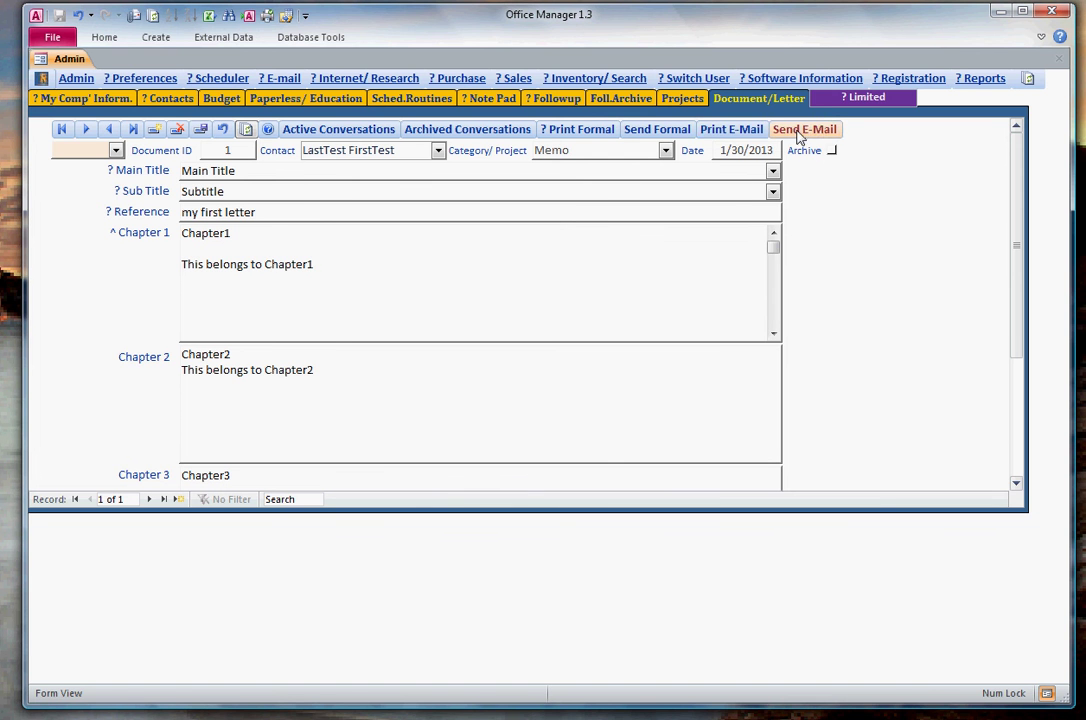
pyautogui.click(738, 133)
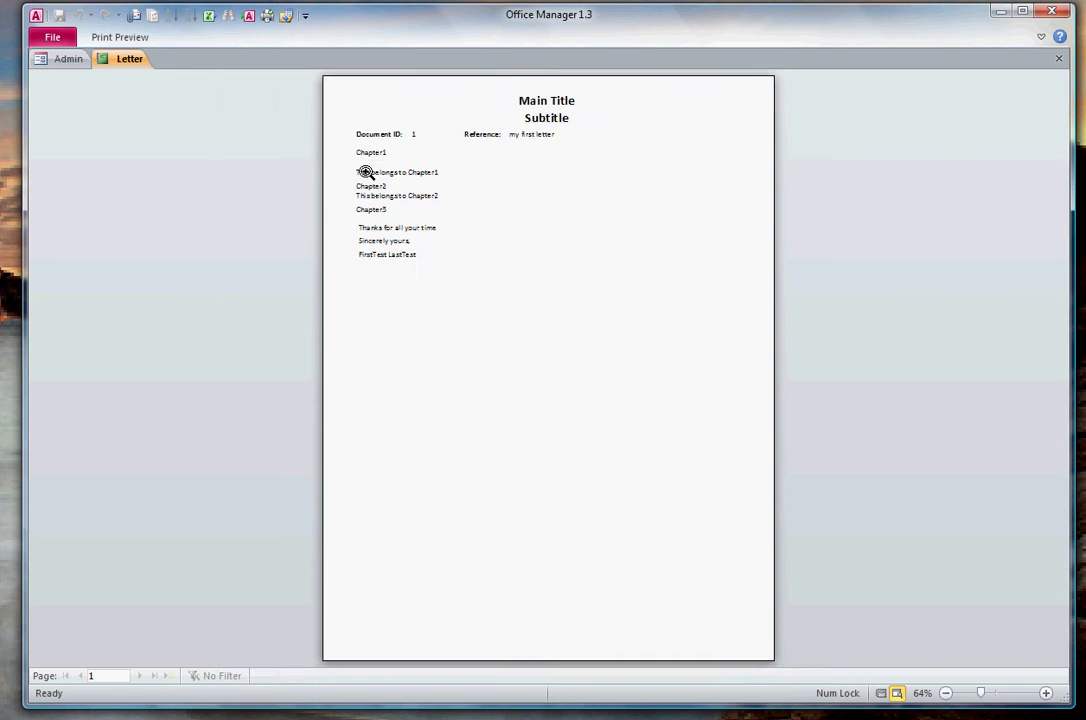
pyautogui.click(520, 110)
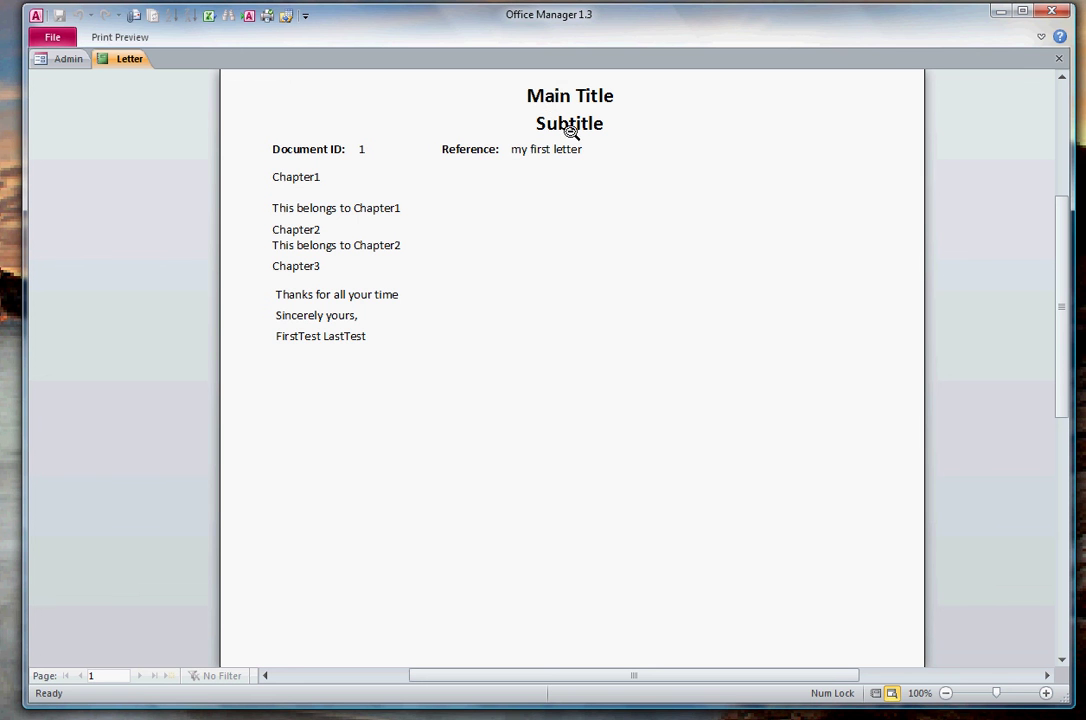
pyautogui.scroll(-3, 568, 140)
pyautogui.scroll(3, 546, 207)
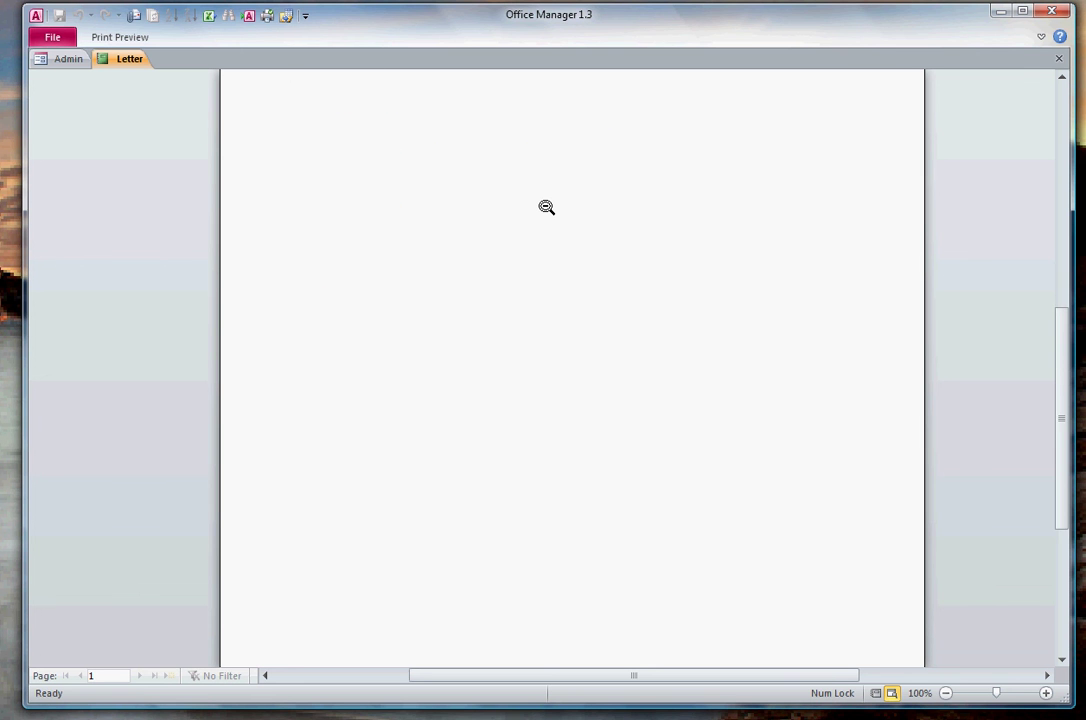
pyautogui.click(1059, 62)
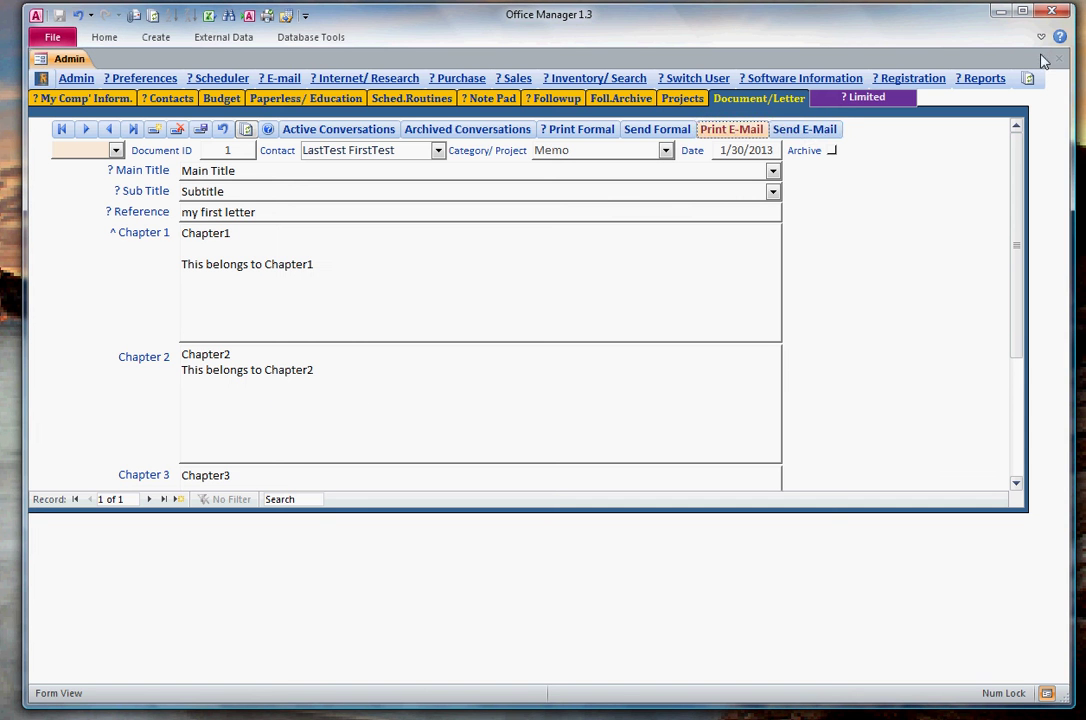
# Step: Generate an e-mail with the letter attached in PDF format, and close the message without sending it
pyautogui.click(800, 130)
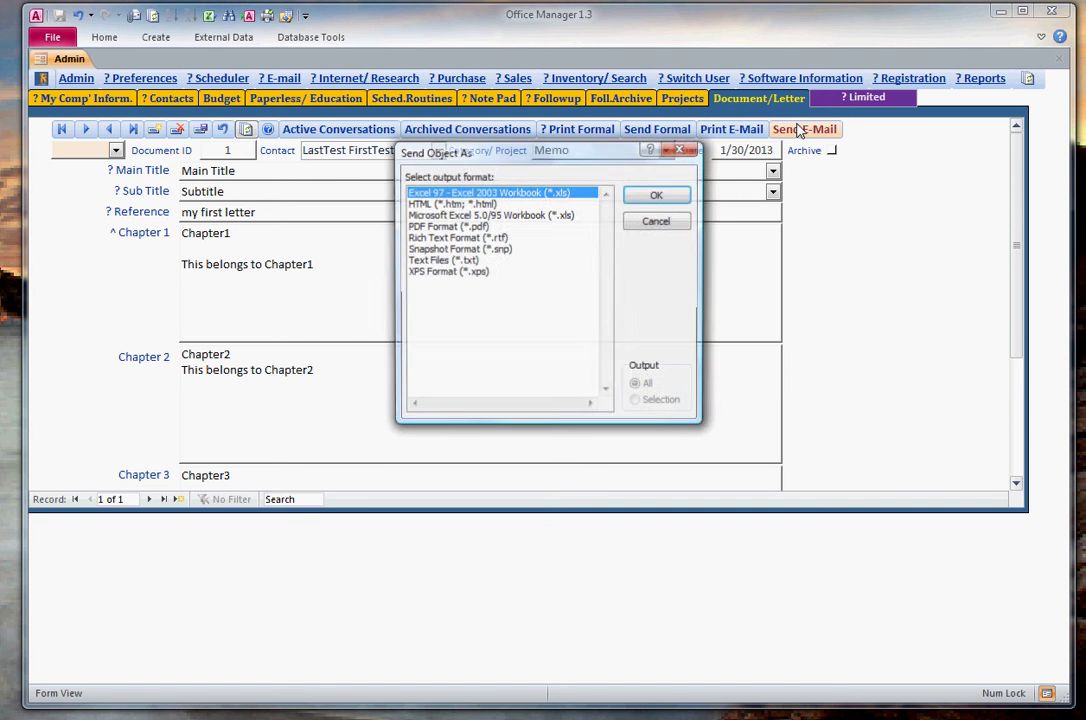
pyautogui.click(448, 226)
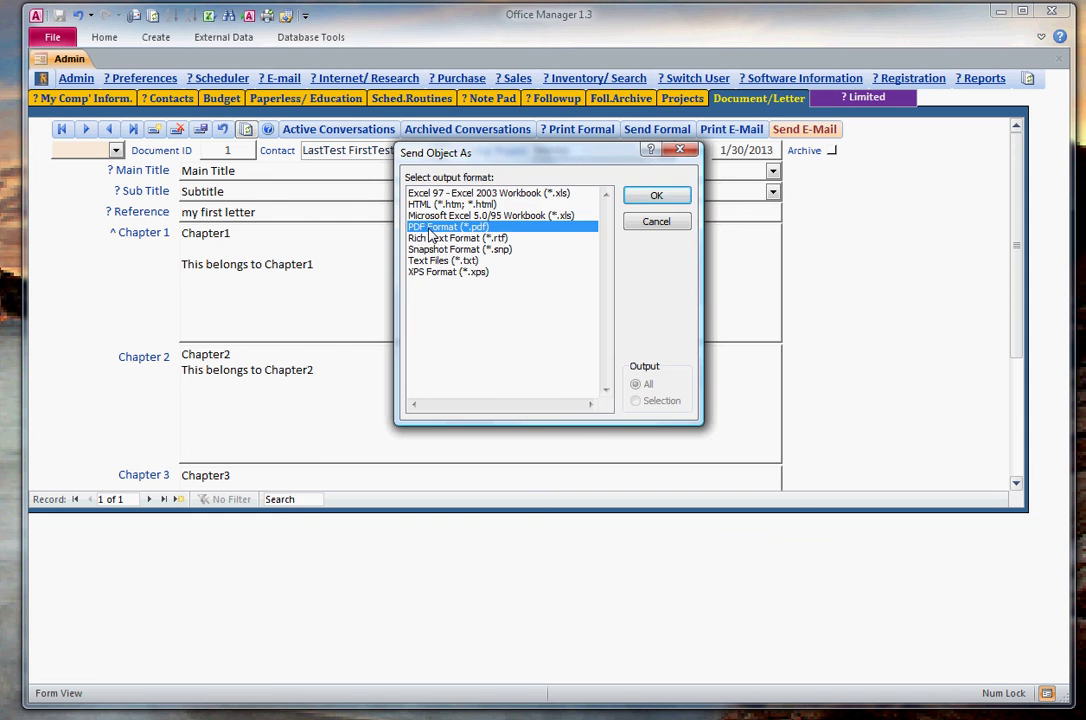
pyautogui.click(640, 196)
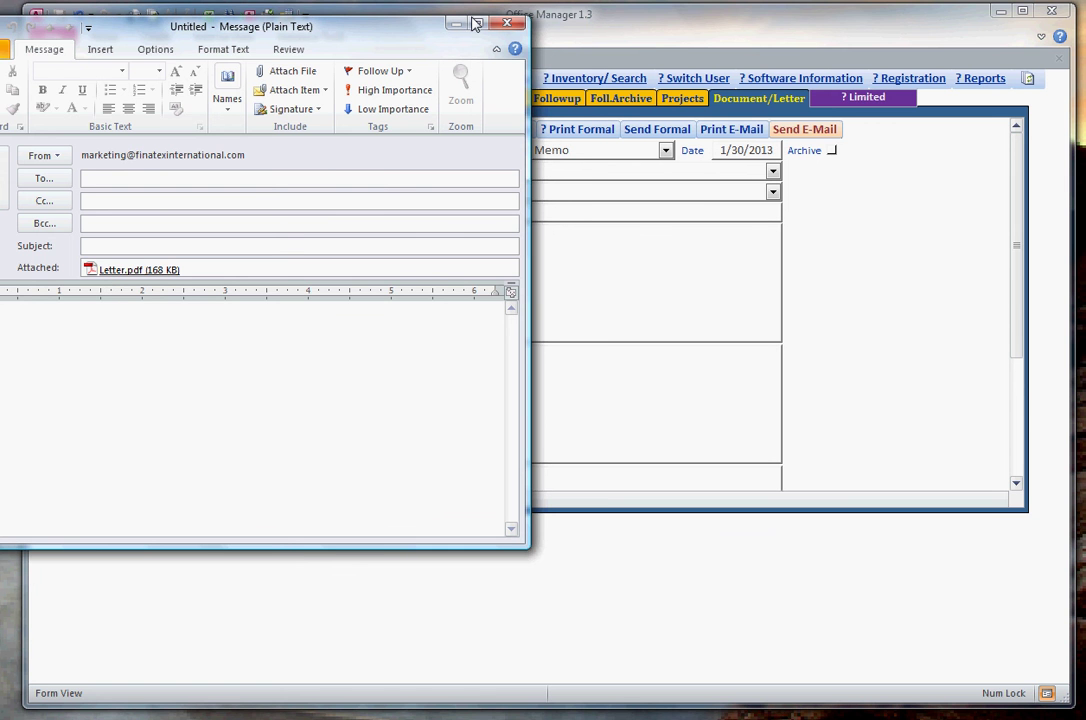
pyautogui.click(506, 22)
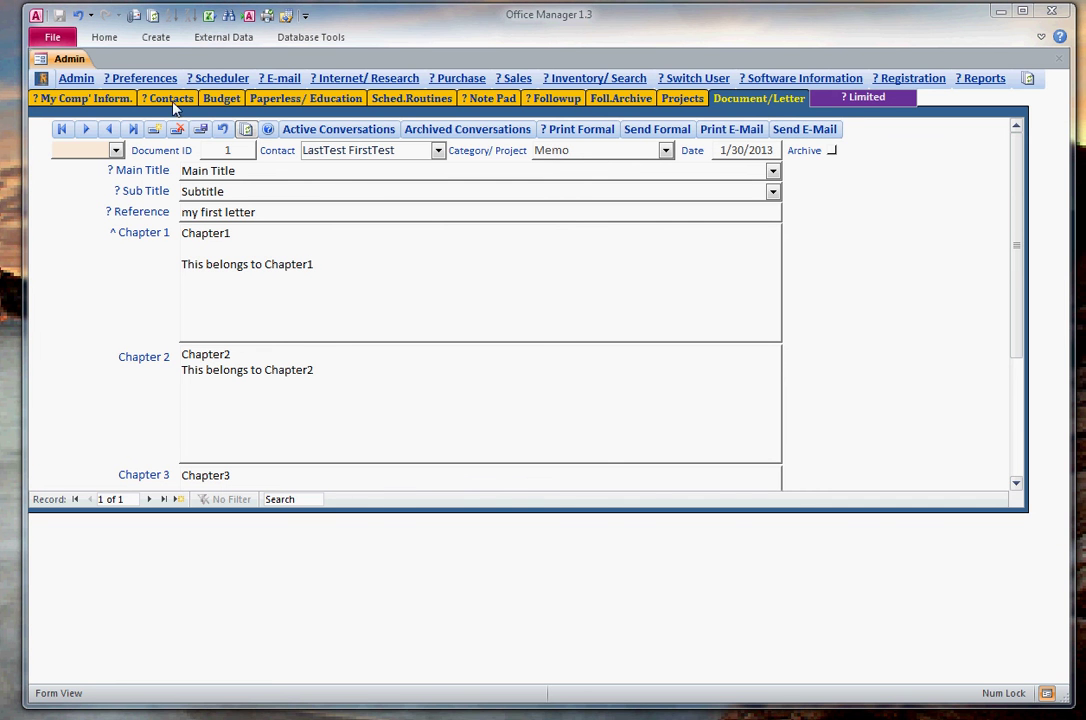
# Step: View the letter form's list of saved documents, and check the letter's entry in Paperless/Education
pyautogui.click(115, 150)
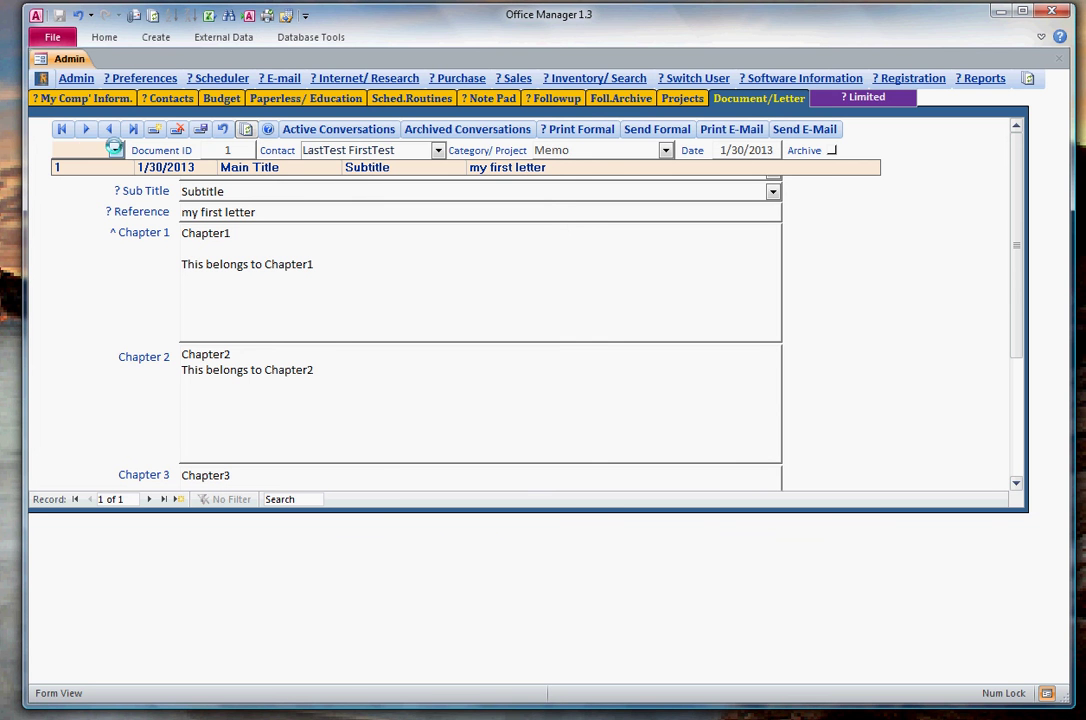
pyautogui.click(519, 300)
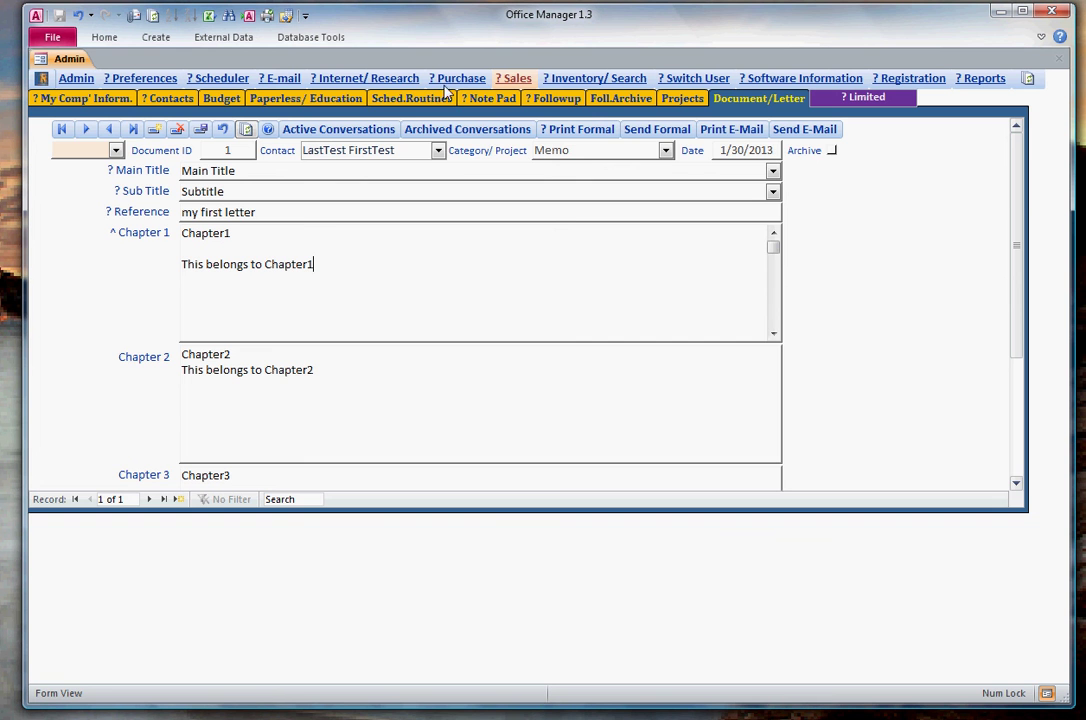
pyautogui.click(333, 104)
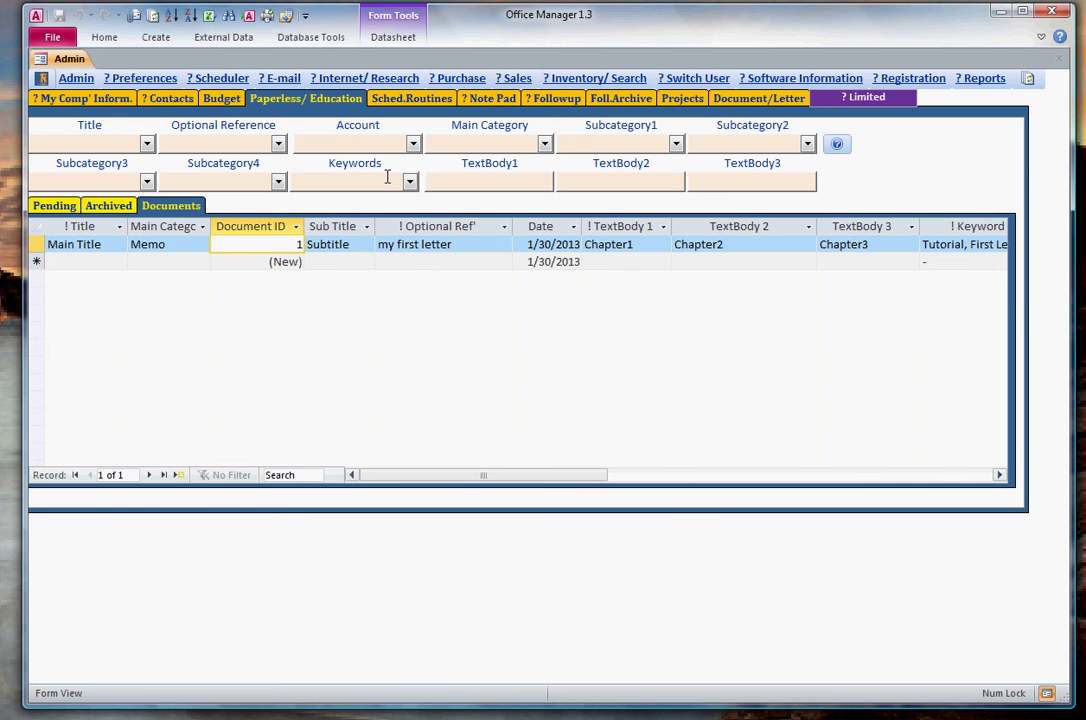
# Step: Return to the letter, review its active conversations in the datasheet, and close that list
pyautogui.click(759, 98)
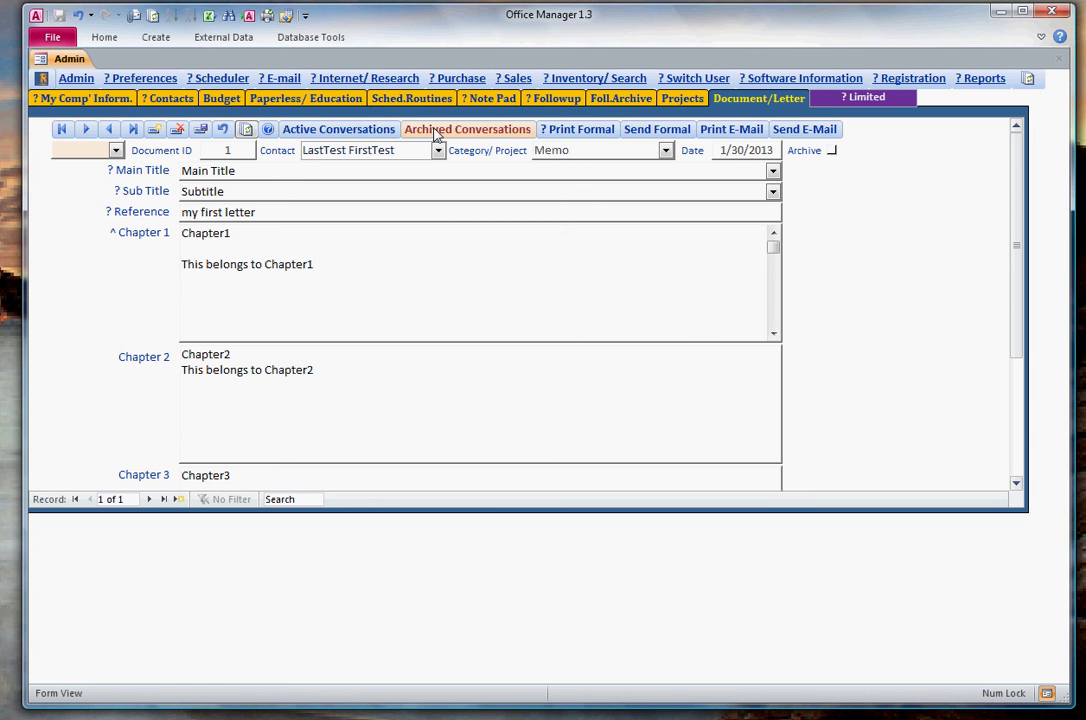
pyautogui.click(338, 133)
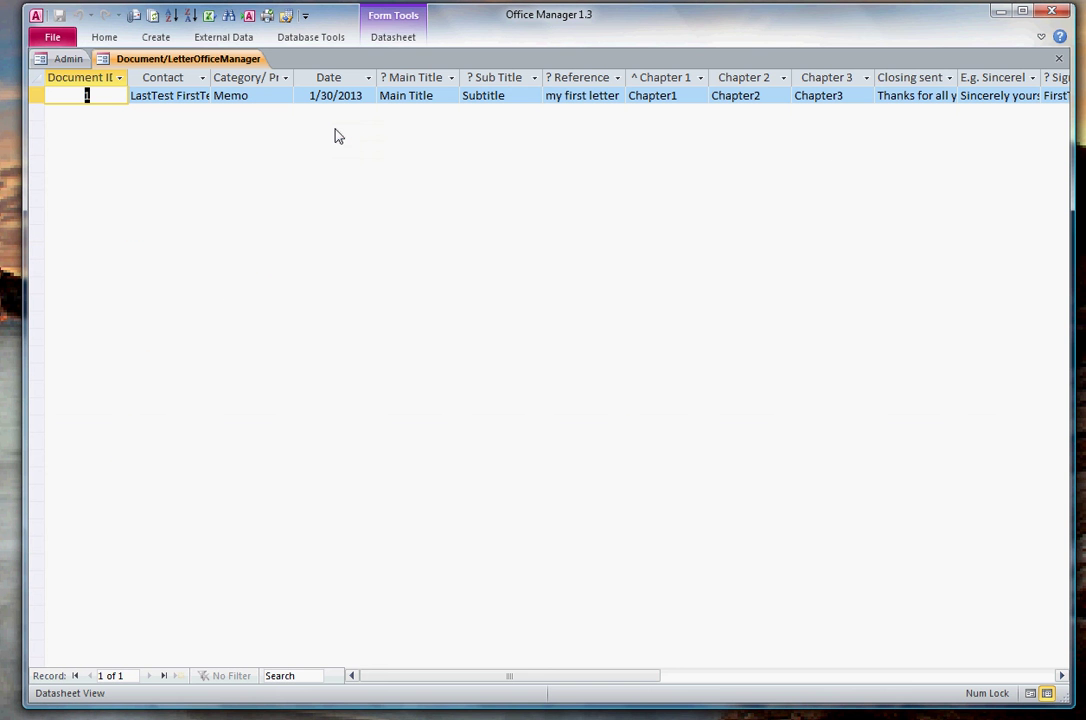
pyautogui.click(1059, 62)
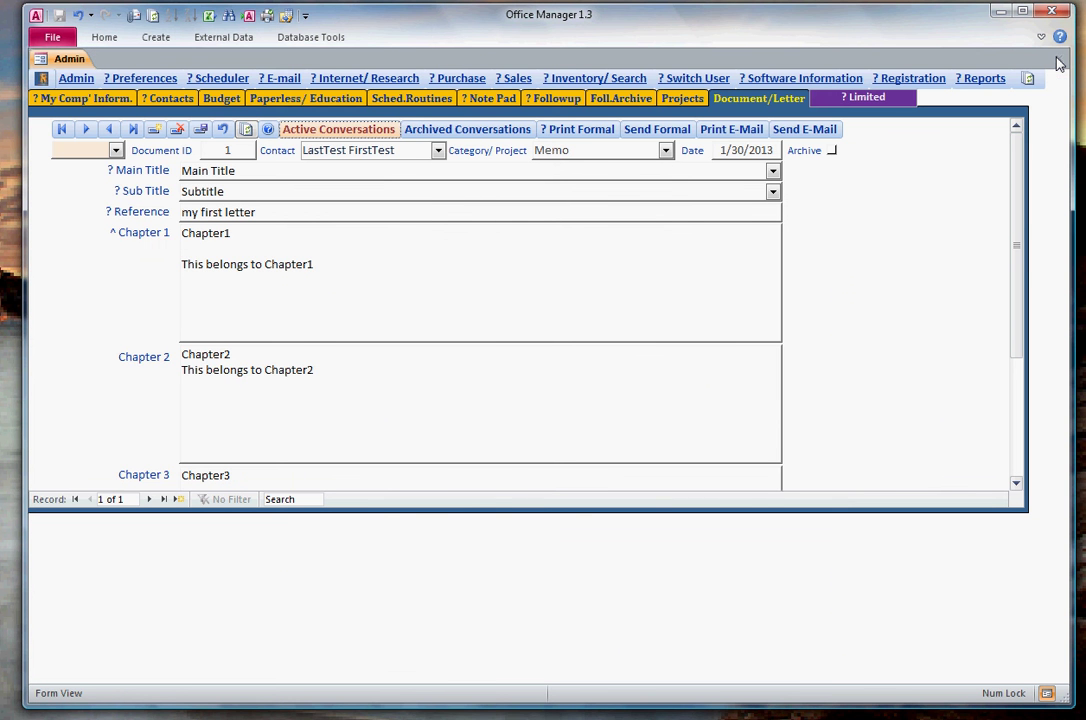